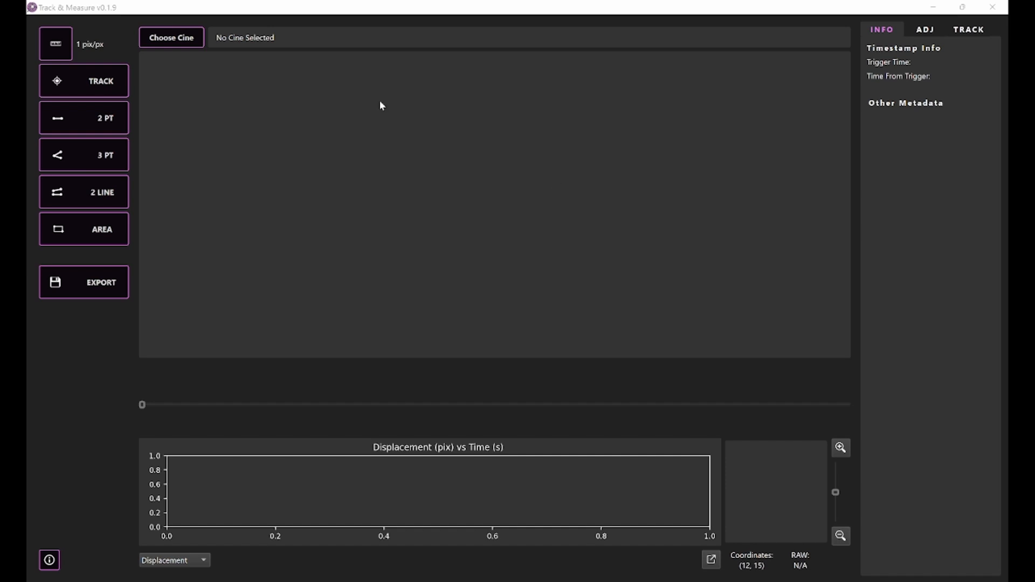
# Step: Open the video file CarSeat Cine.cine and go to frame 51, where the head marker is visible
pyautogui.click(196, 43)
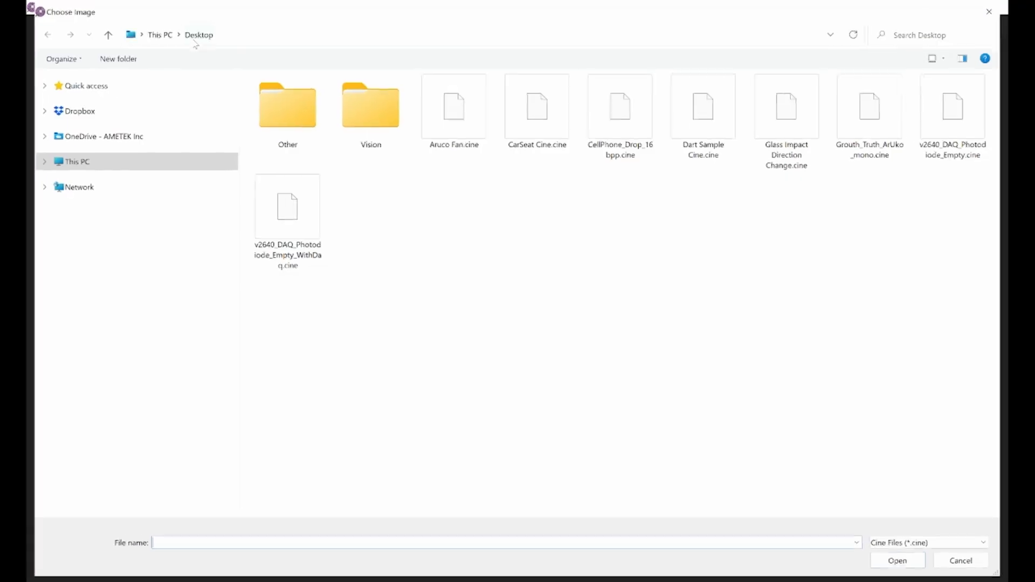
pyautogui.doubleClick(528, 116)
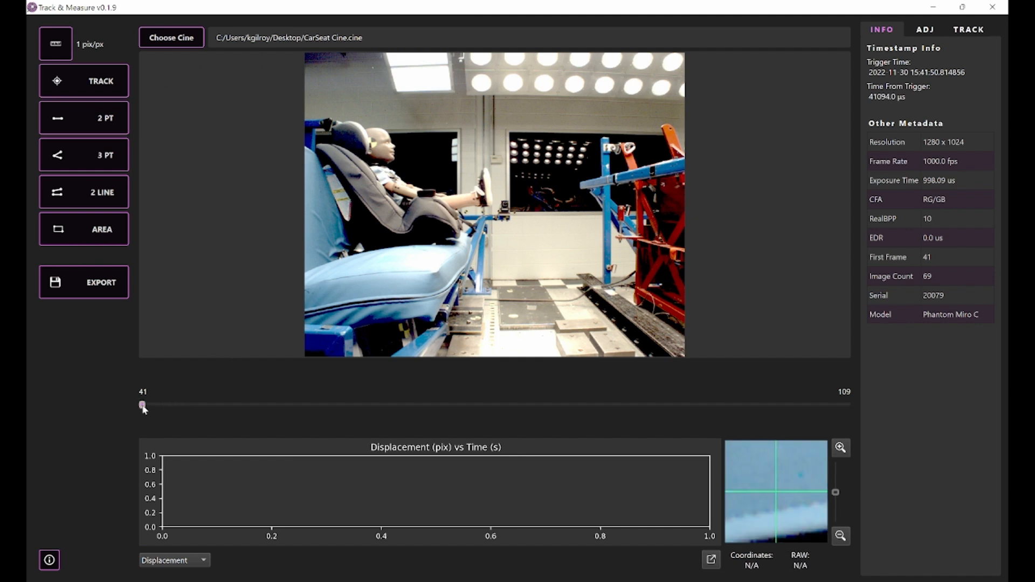
pyautogui.moveTo(143, 404); pyautogui.dragTo(263, 392)
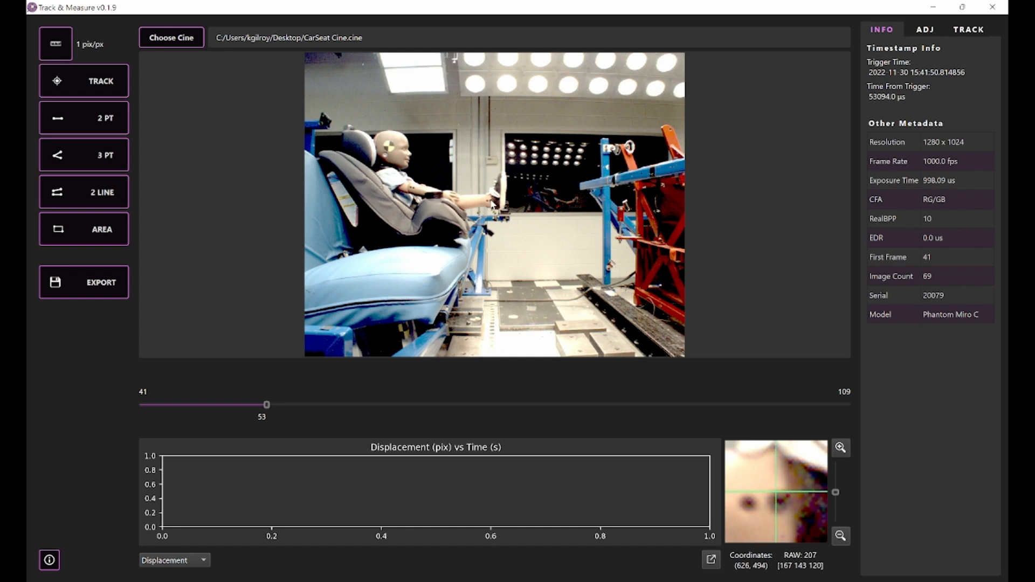
pyautogui.moveTo(266, 408); pyautogui.dragTo(244, 394)
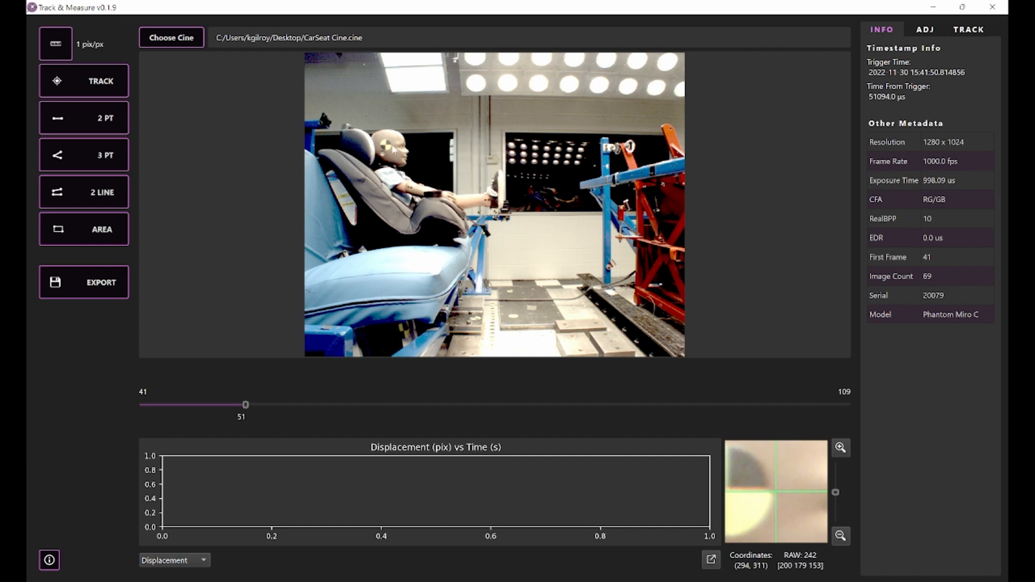
# Step: Calibrate the measurement scale across the width of the dummy's head marker, using a known length of 2.0 in
pyautogui.click(55, 46)
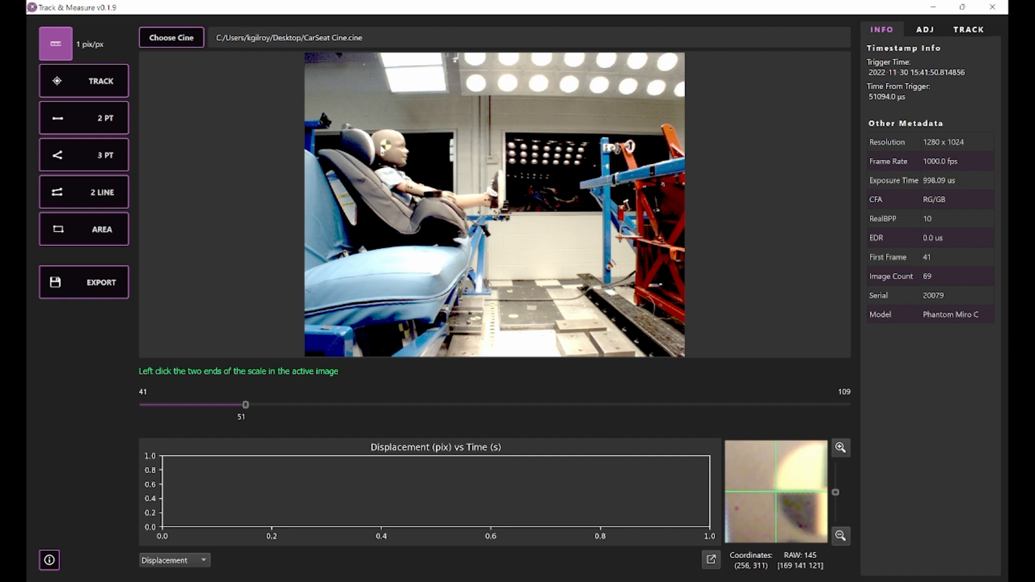
pyautogui.click(392, 149)
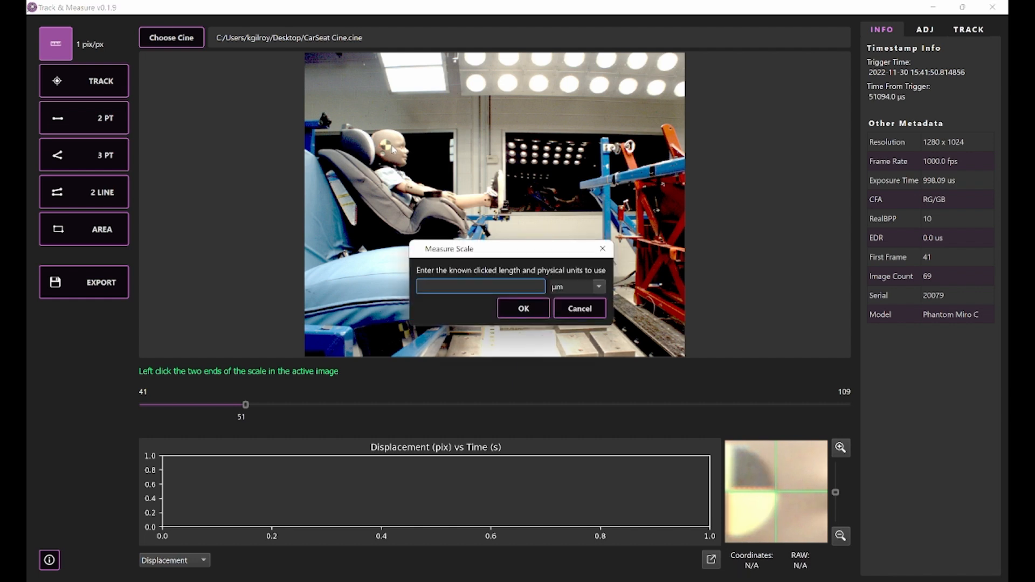
pyautogui.write('2.0')
pyautogui.click(596, 287)
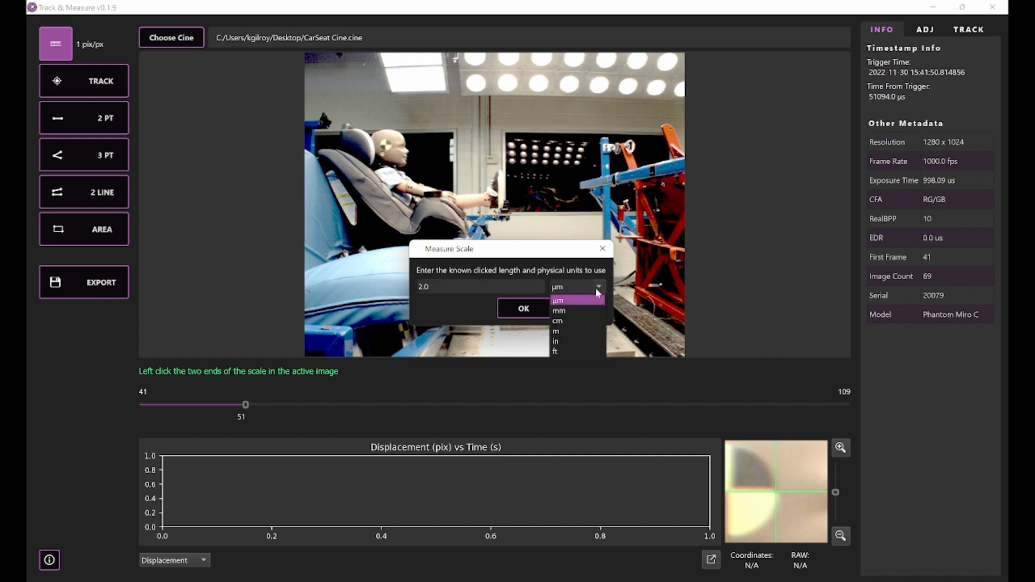
pyautogui.click(580, 332)
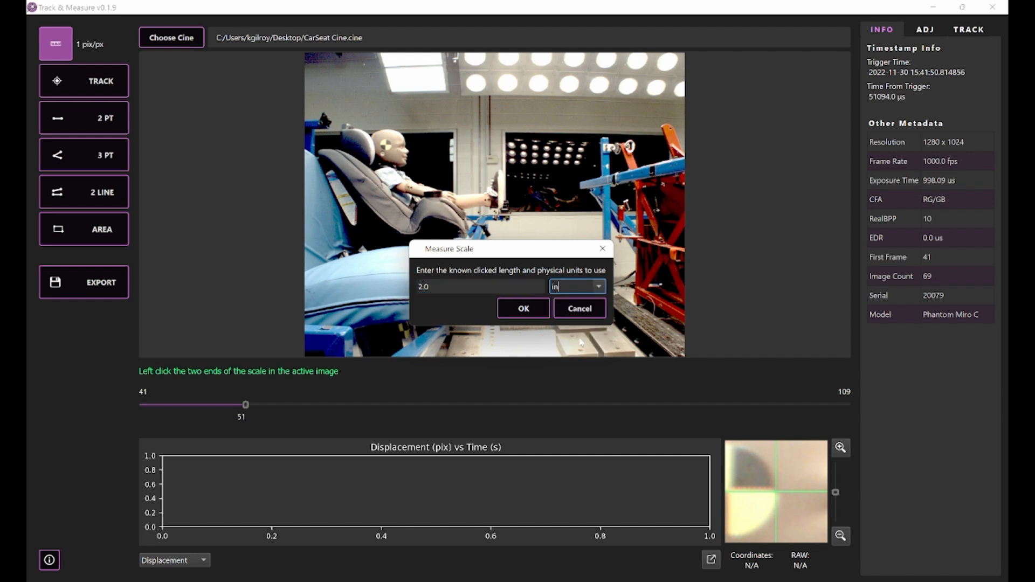
pyautogui.click(523, 309)
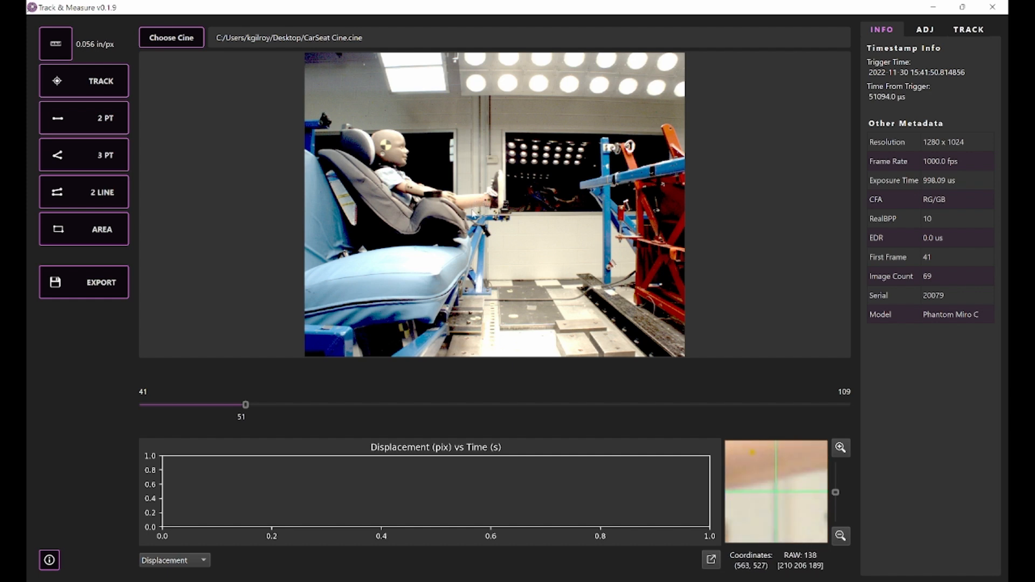
# Step: Add two automatic track objects on this frame, one at the head marker's center and one on the ankle dot
pyautogui.click(93, 81)
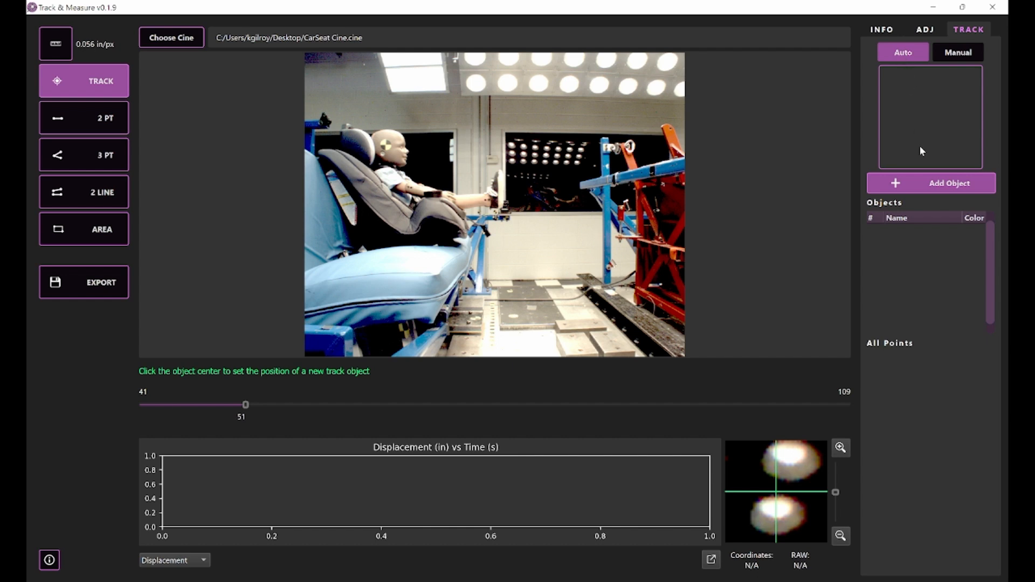
pyautogui.click(928, 186)
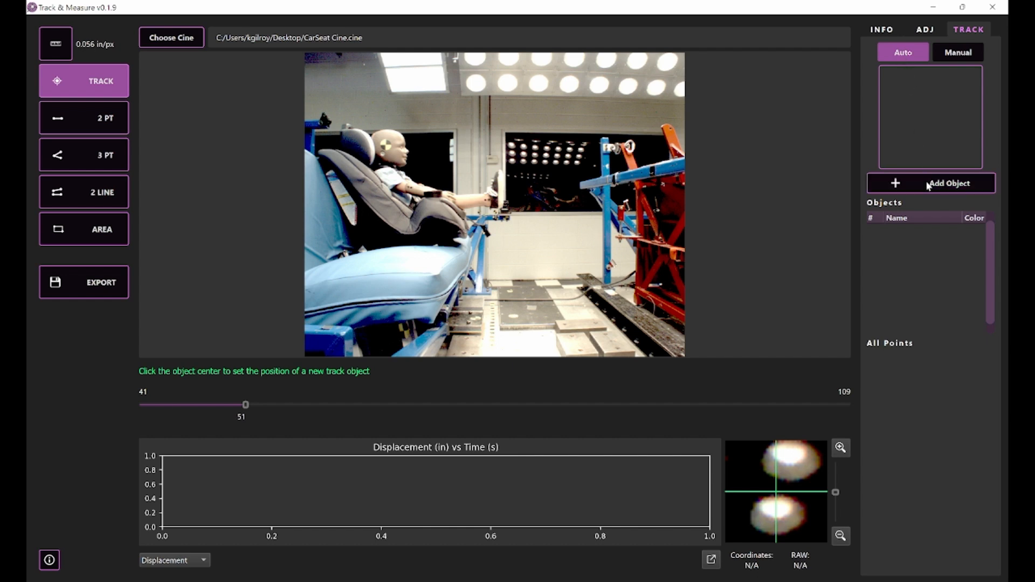
pyautogui.click(954, 185)
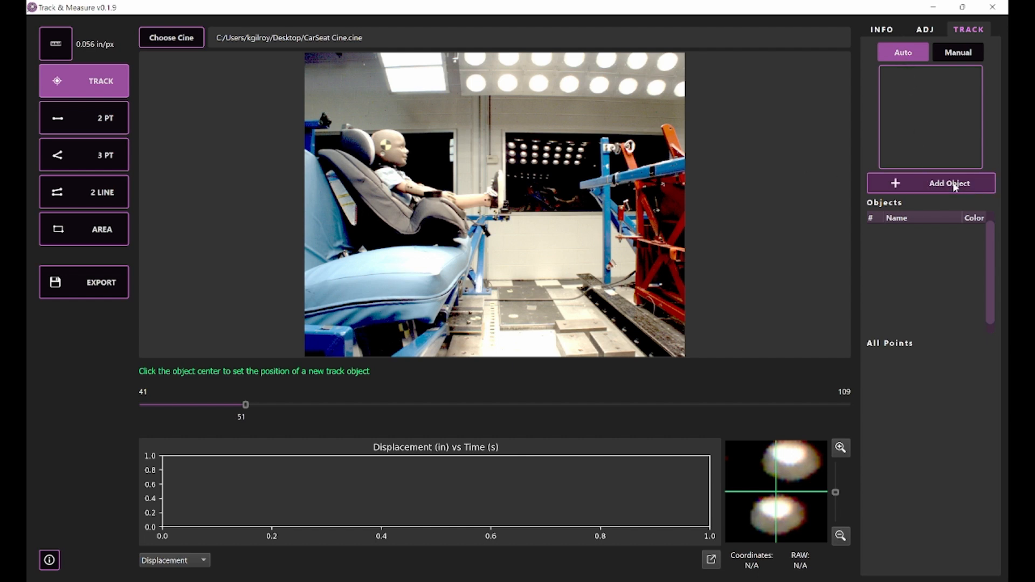
pyautogui.click(386, 149)
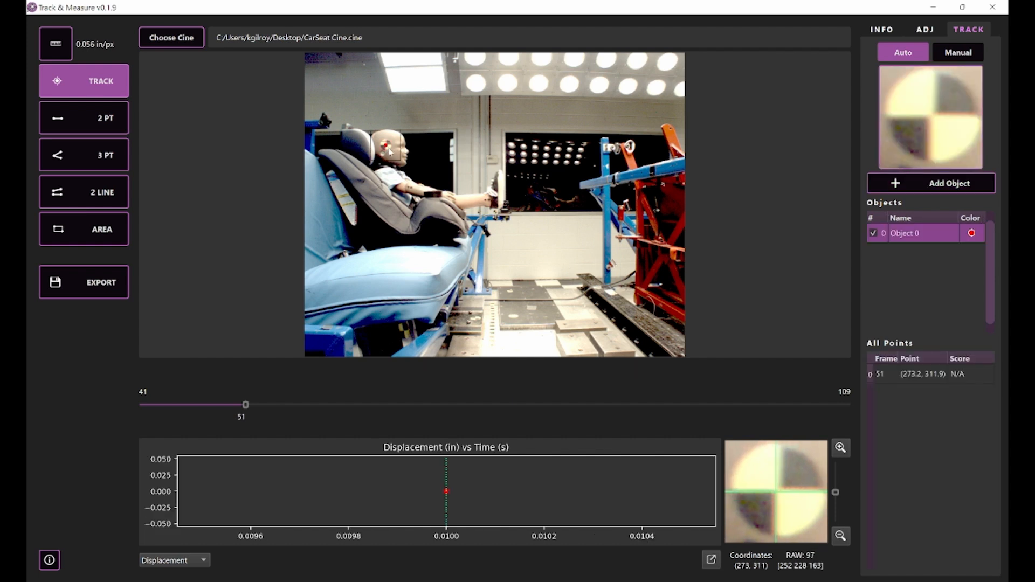
pyautogui.click(905, 182)
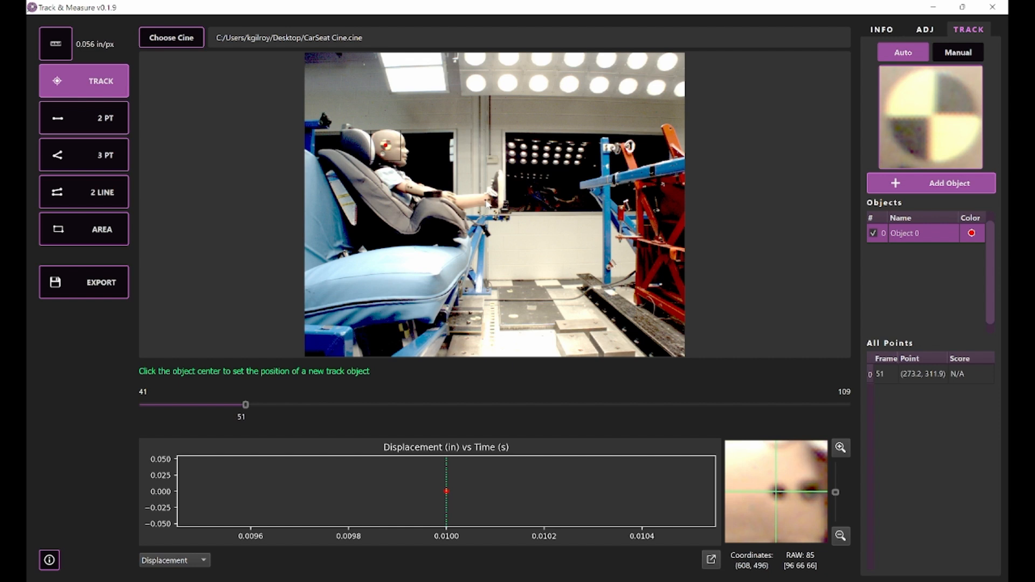
pyautogui.click(487, 204)
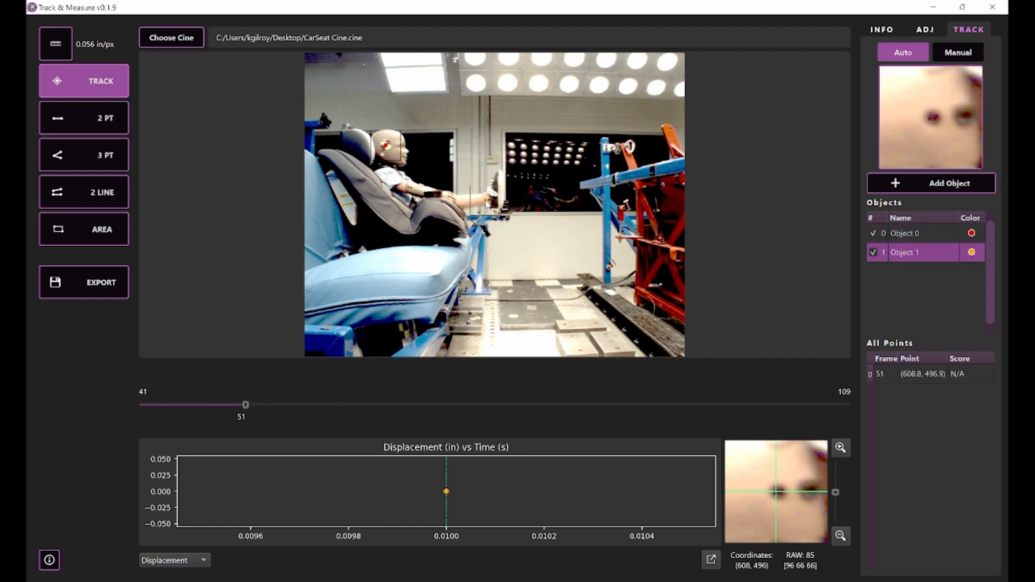
# Step: Rename the first track object as Head and the second as Ankle
pyautogui.rightClick(918, 238)
pyautogui.click(939, 245)
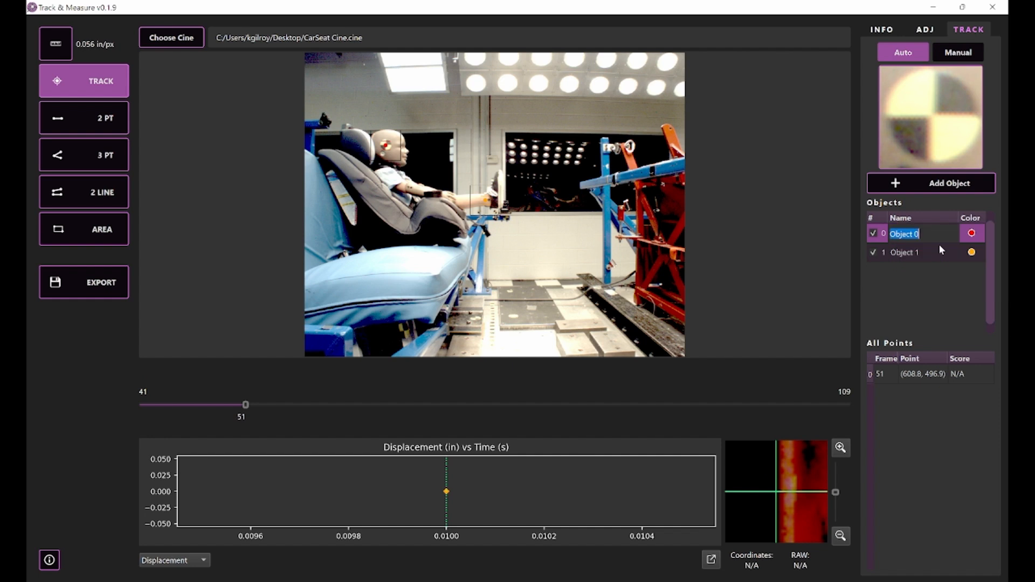
pyautogui.write('Head')
pyautogui.press('Return')
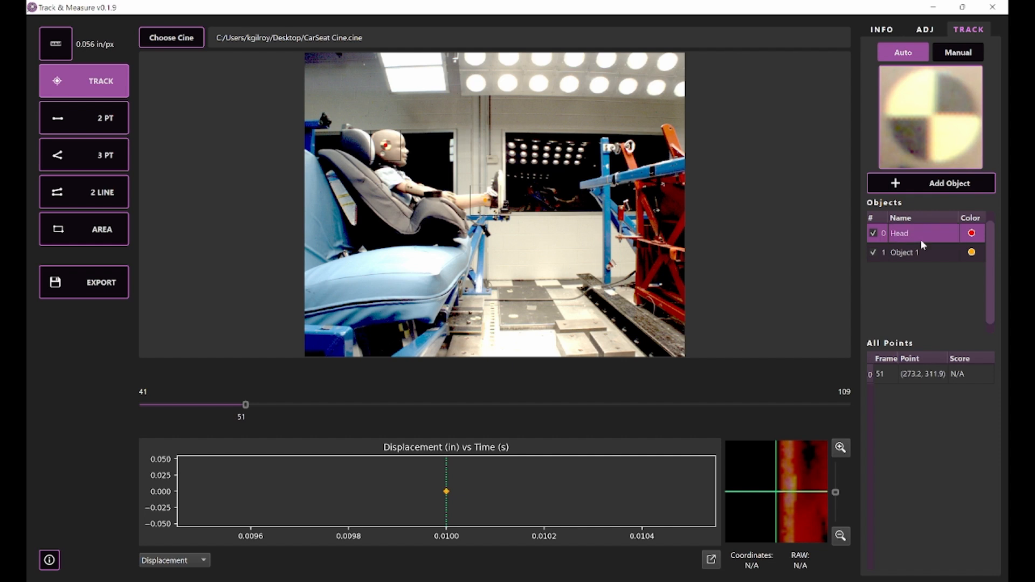
pyautogui.rightClick(909, 251)
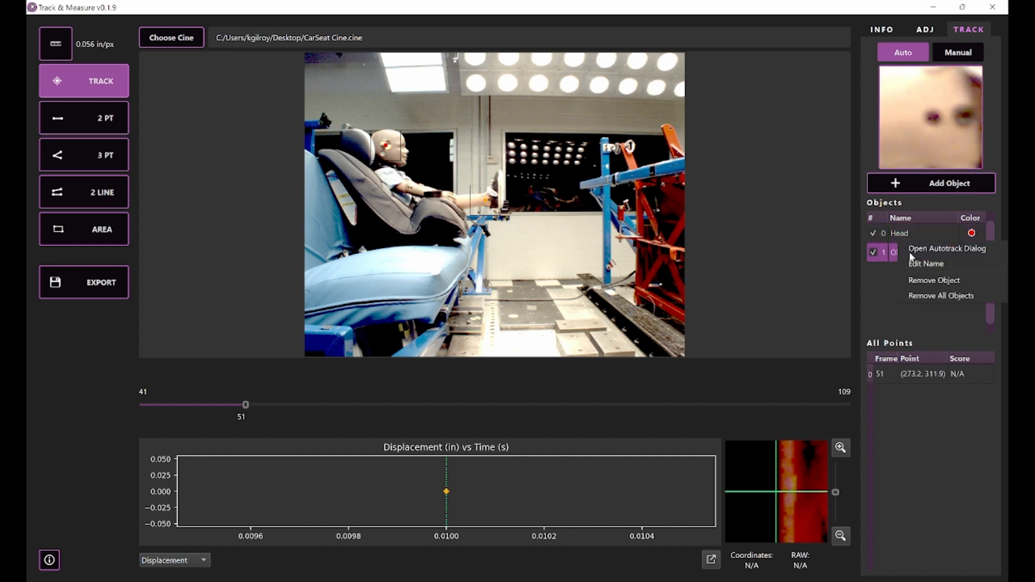
pyautogui.click(938, 272)
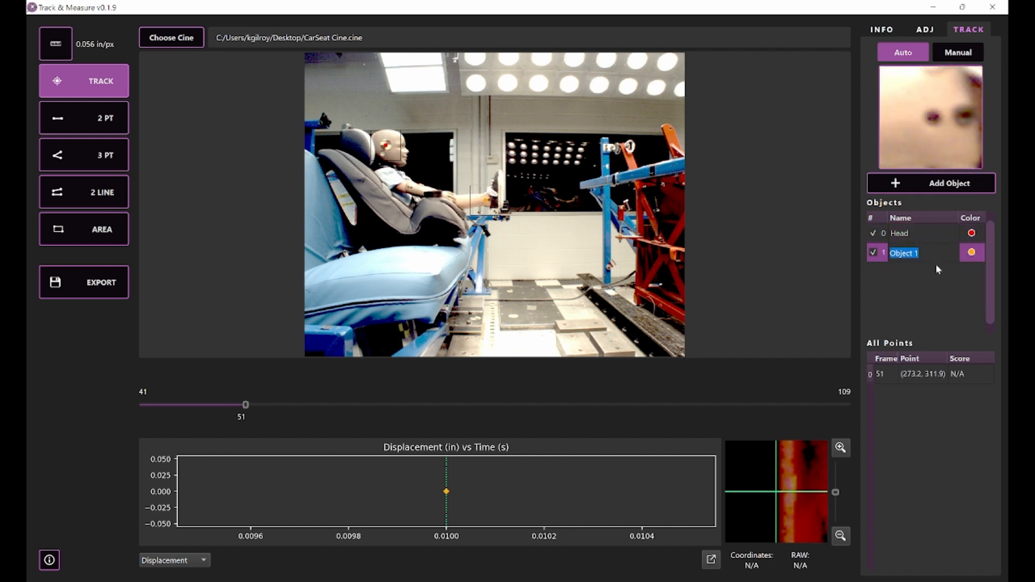
pyautogui.write('Ankle')
pyautogui.press('Return')
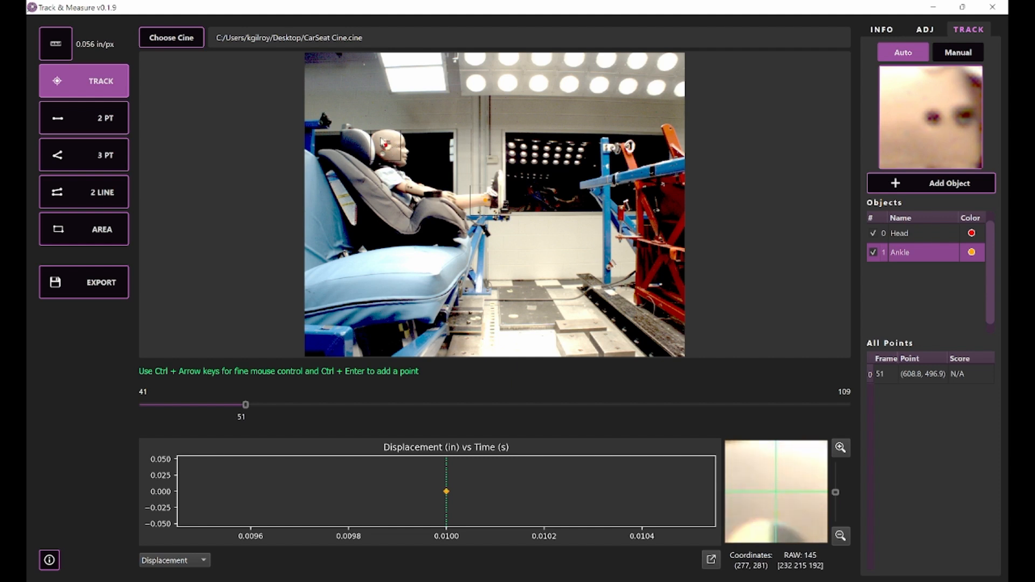
# Step: Set the Head object's autotrack template size to 41 by 41 and close its configuration
pyautogui.click(904, 235)
pyautogui.rightClick(908, 235)
pyautogui.click(941, 232)
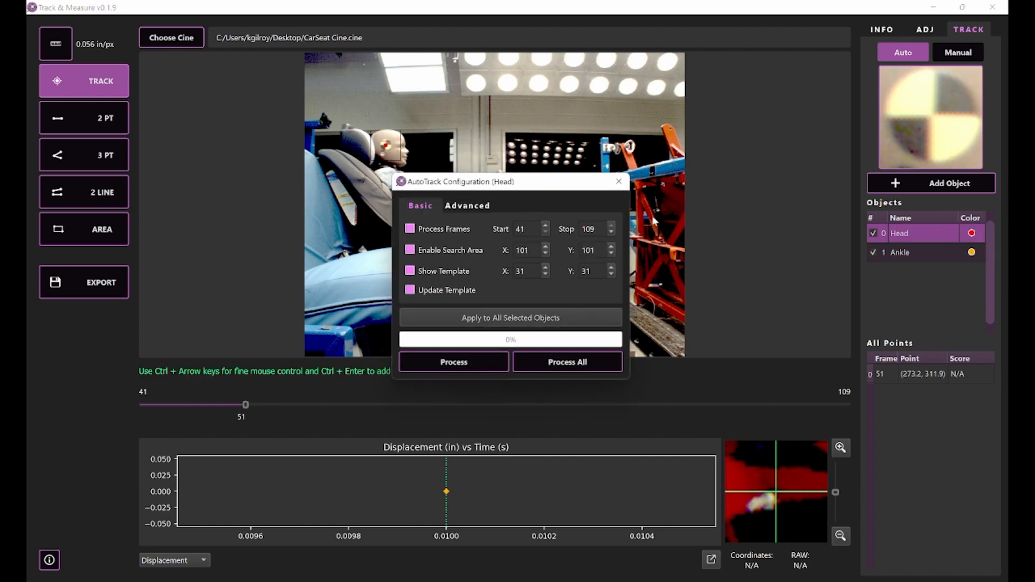
pyautogui.moveTo(499, 178); pyautogui.dragTo(195, 103)
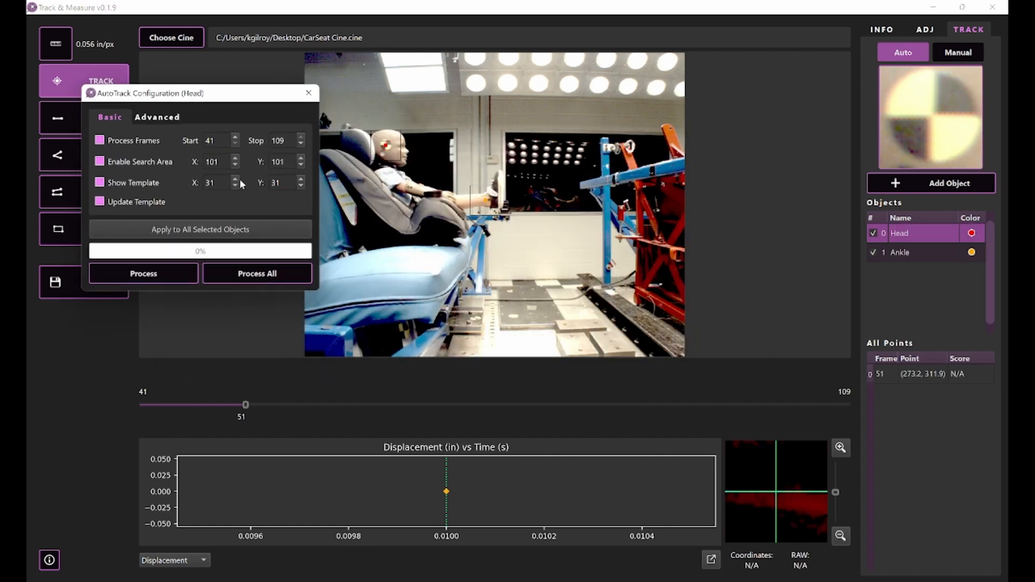
pyautogui.moveTo(216, 181); pyautogui.dragTo(189, 180)
pyautogui.moveTo(284, 182); pyautogui.dragTo(259, 184)
pyautogui.click(215, 183)
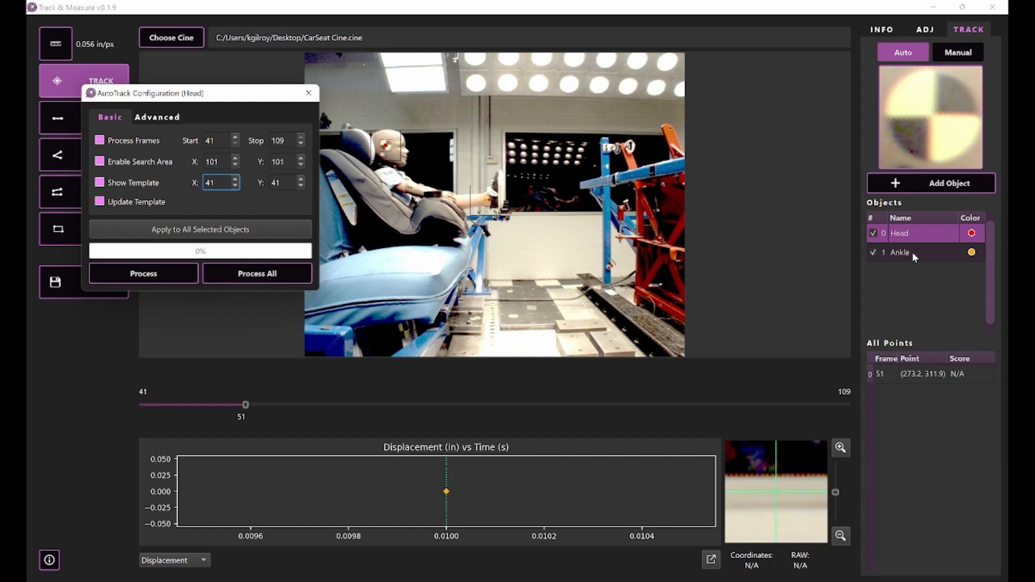
pyautogui.click(308, 93)
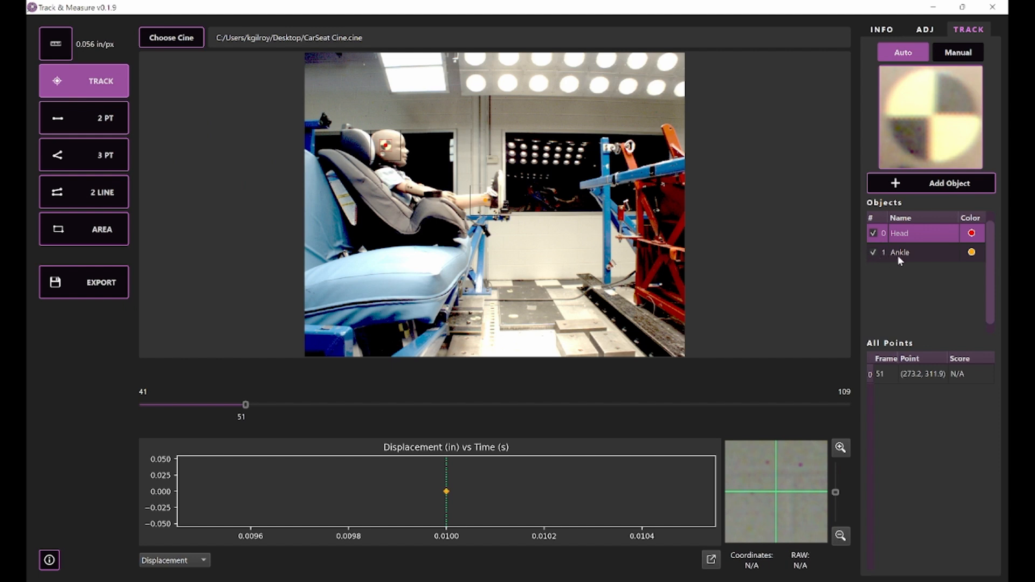
# Step: Run automatic tracking on all objects, Head and Ankle, over frames 41 to 109
pyautogui.click(923, 254)
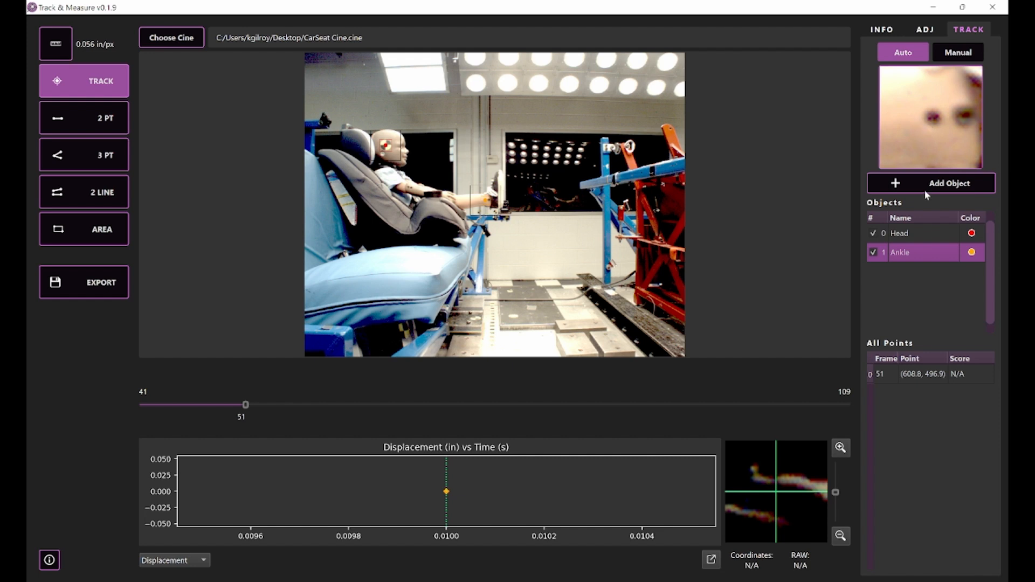
pyautogui.rightClick(914, 233)
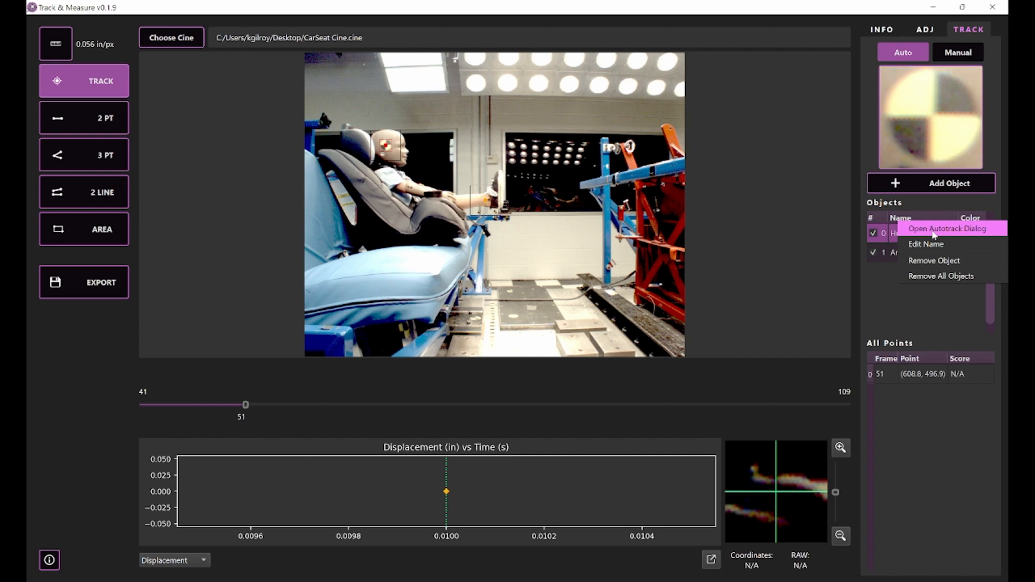
pyautogui.click(934, 232)
pyautogui.moveTo(520, 182); pyautogui.dragTo(203, 98)
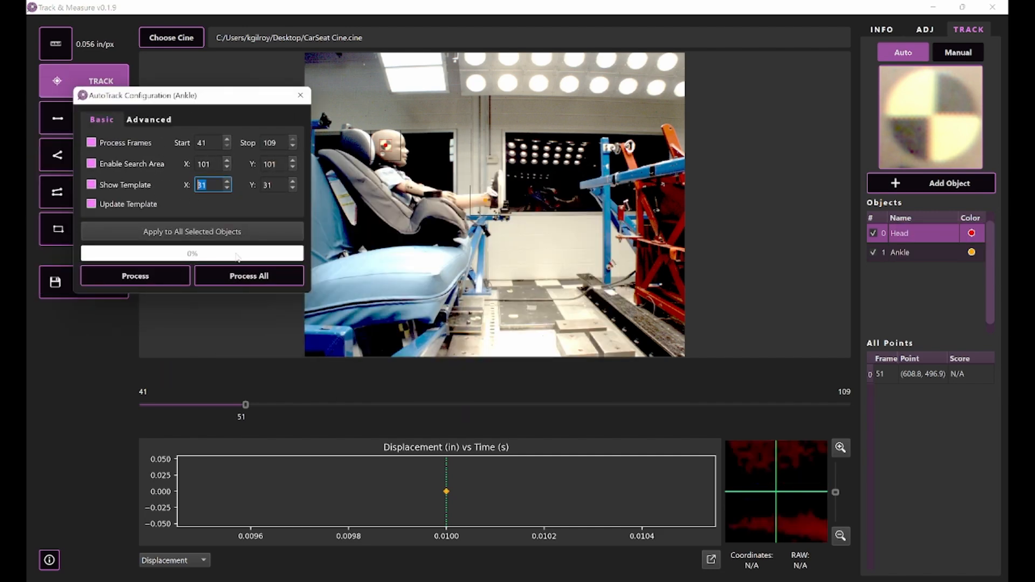
pyautogui.click(255, 276)
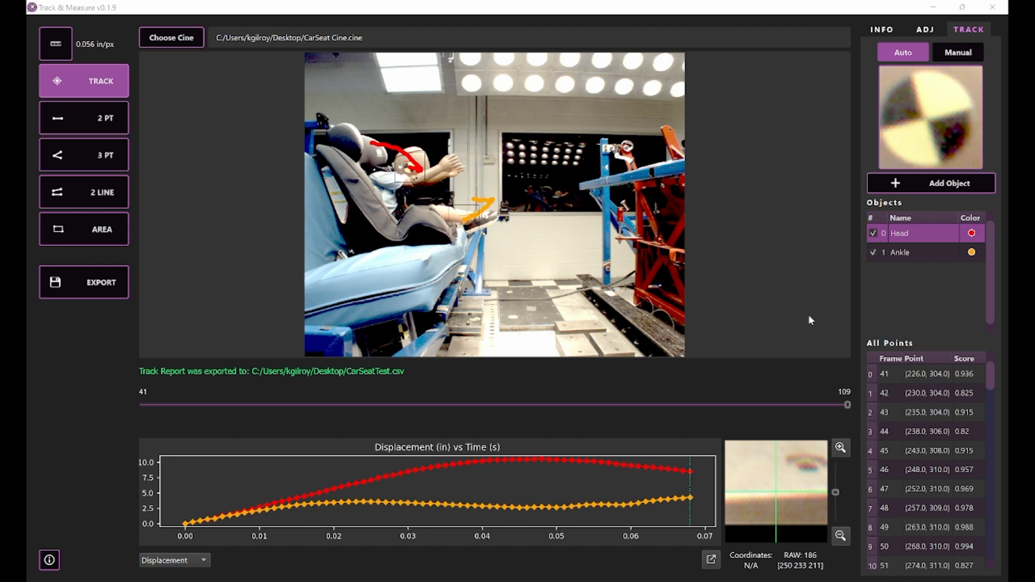
# Step: Remove all tracked points of the Head object and move the video to frame 50
pyautogui.click(923, 411)
pyautogui.rightClick(923, 411)
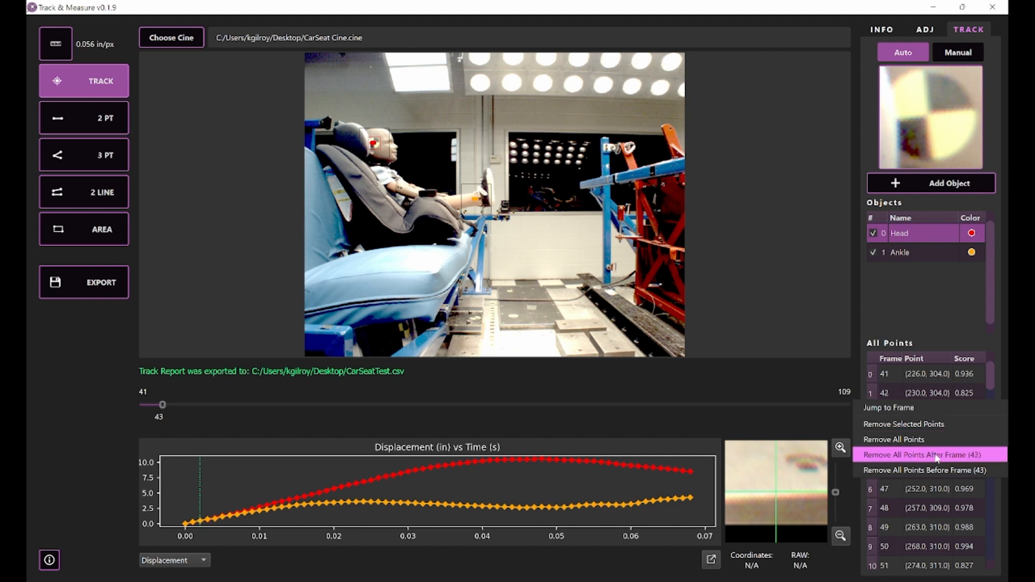
pyautogui.click(987, 377)
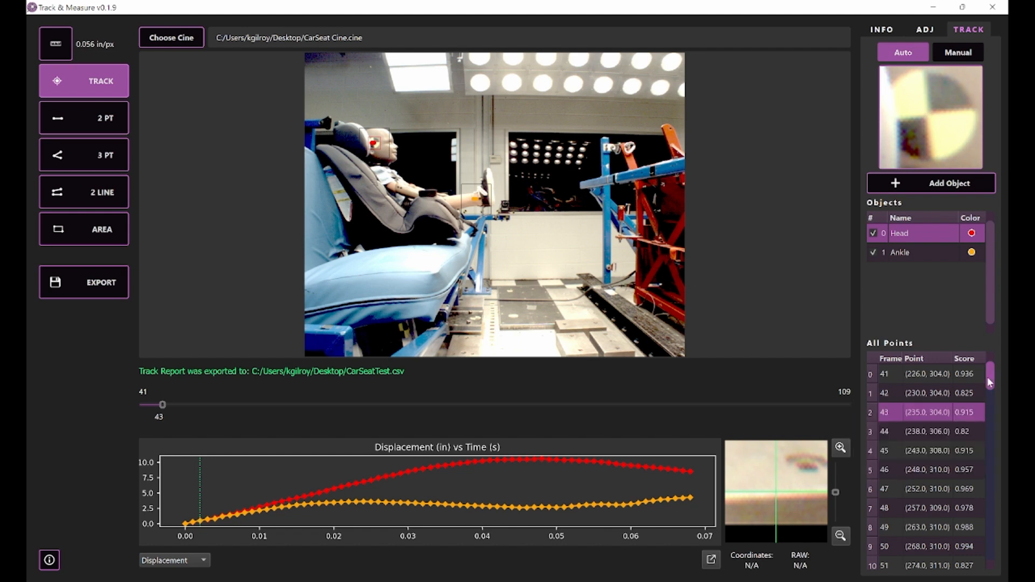
pyautogui.moveTo(987, 377); pyautogui.dragTo(988, 407)
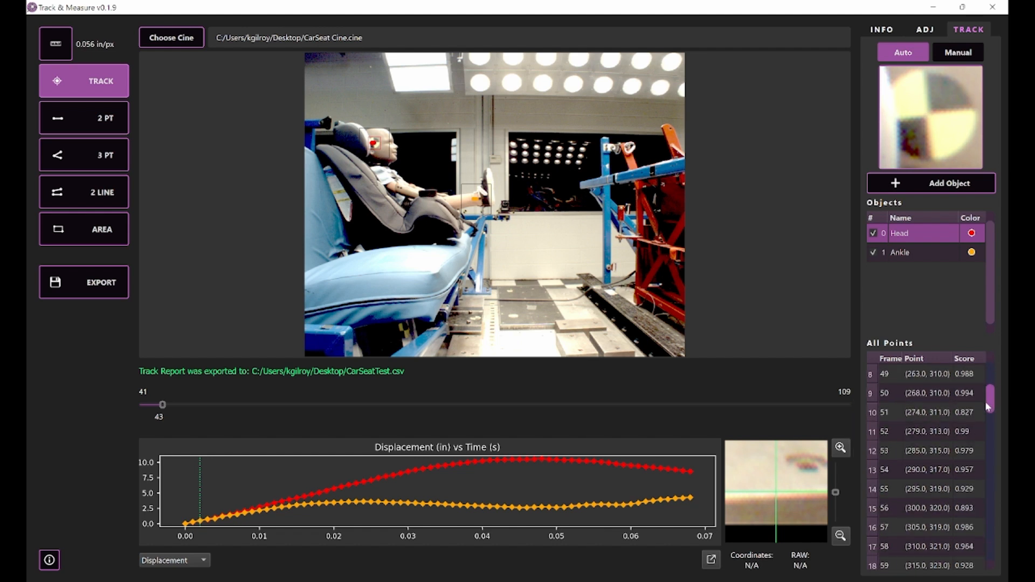
pyautogui.rightClick(930, 430)
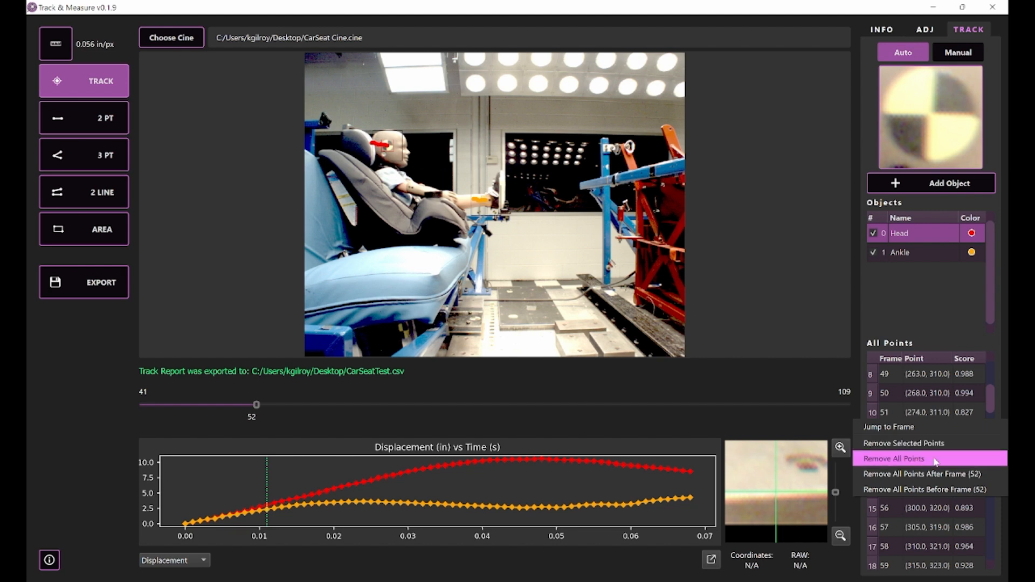
pyautogui.click(935, 458)
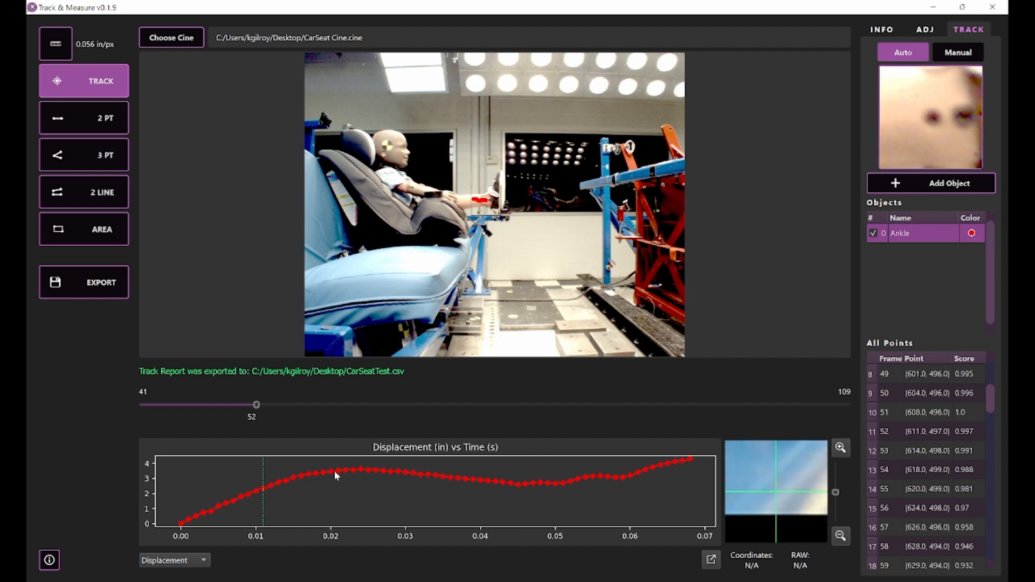
pyautogui.moveTo(256, 405)
pyautogui.mouseDown()
pyautogui.moveTo(528, 400)
pyautogui.moveTo(235, 404)
pyautogui.mouseUp()
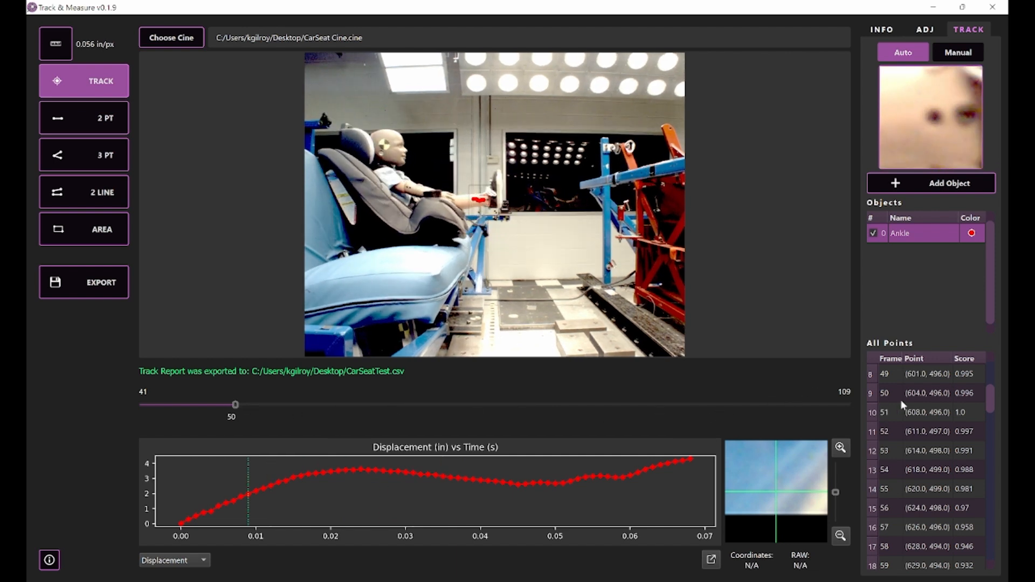
pyautogui.moveTo(990, 393)
pyautogui.mouseDown()
pyautogui.moveTo(996, 377)
pyautogui.moveTo(990, 416)
pyautogui.moveTo(991, 386)
pyautogui.mouseUp()
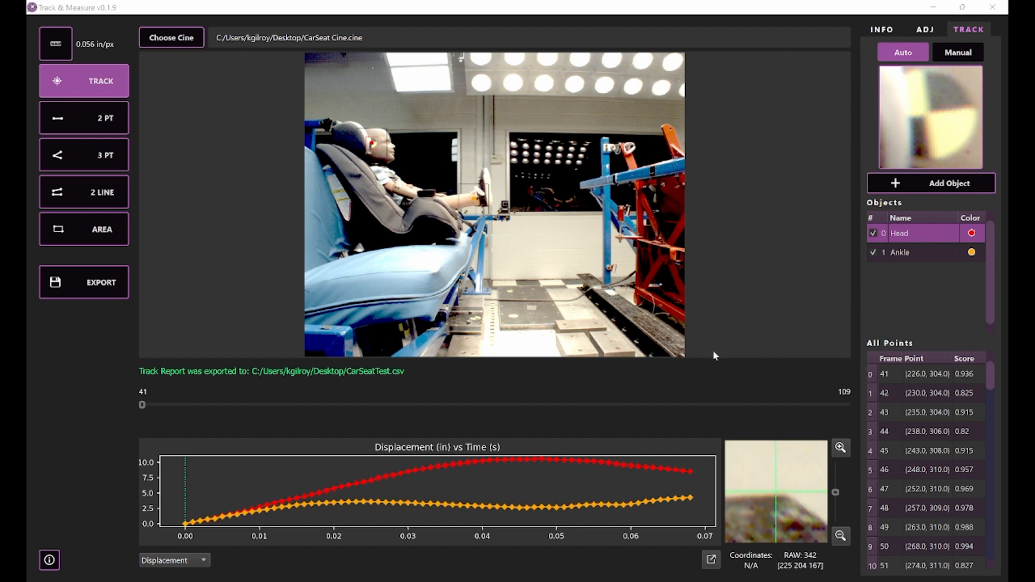
# Step: Close the Head object's autotrack configuration and scrub the video through frames such as 50 and 102 against the displacement graph
pyautogui.moveTo(142, 405); pyautogui.dragTo(235, 404)
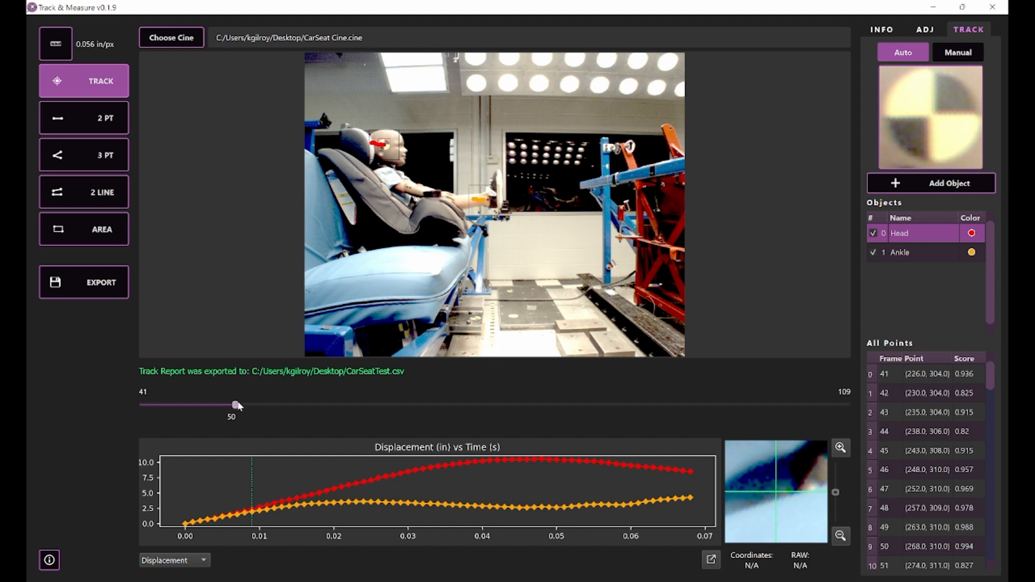
pyautogui.moveTo(242, 405); pyautogui.dragTo(259, 406)
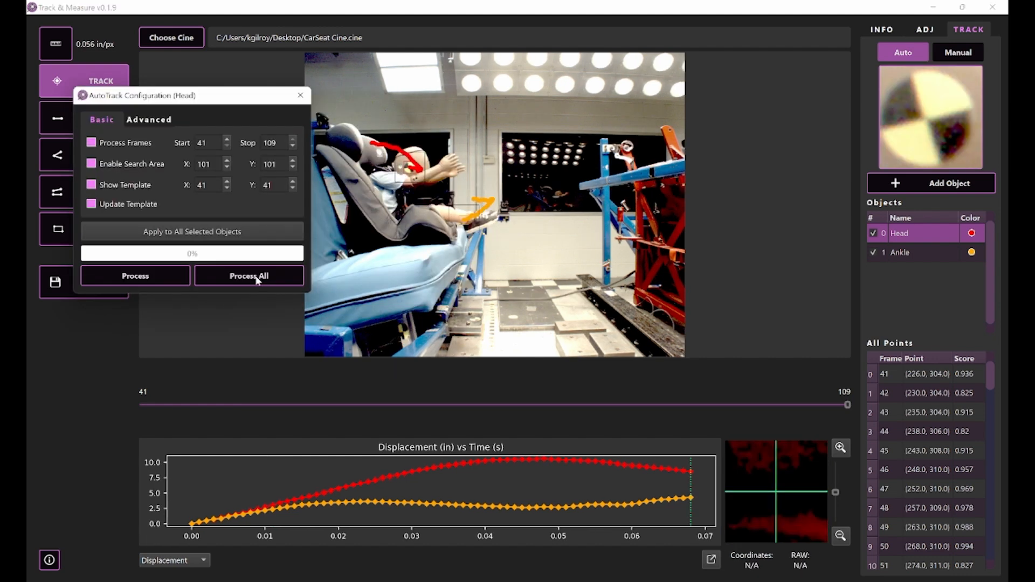
pyautogui.click(300, 97)
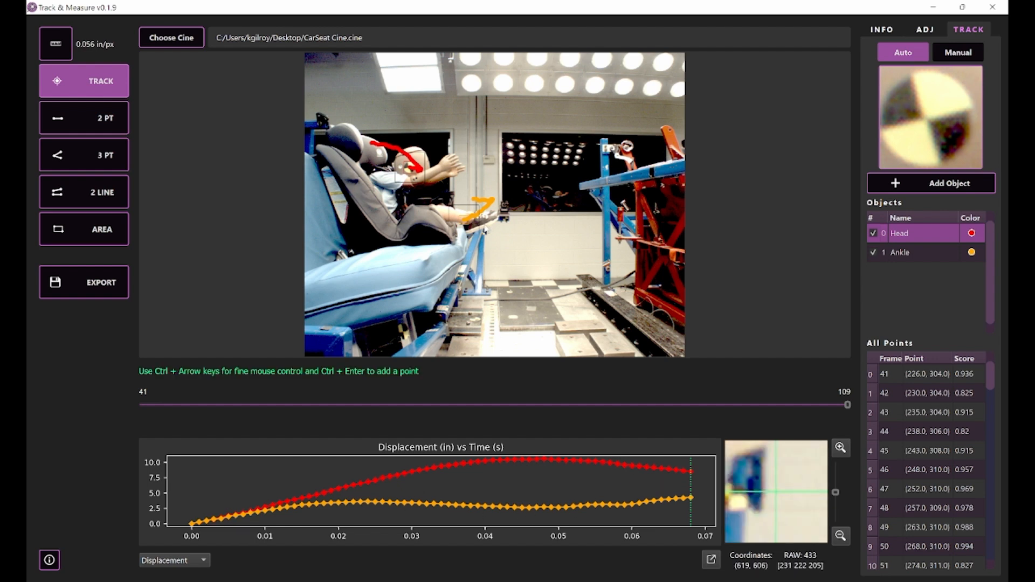
pyautogui.moveTo(849, 407)
pyautogui.mouseDown()
pyautogui.moveTo(443, 415)
pyautogui.moveTo(238, 393)
pyautogui.moveTo(672, 395)
pyautogui.moveTo(755, 407)
pyautogui.mouseUp()
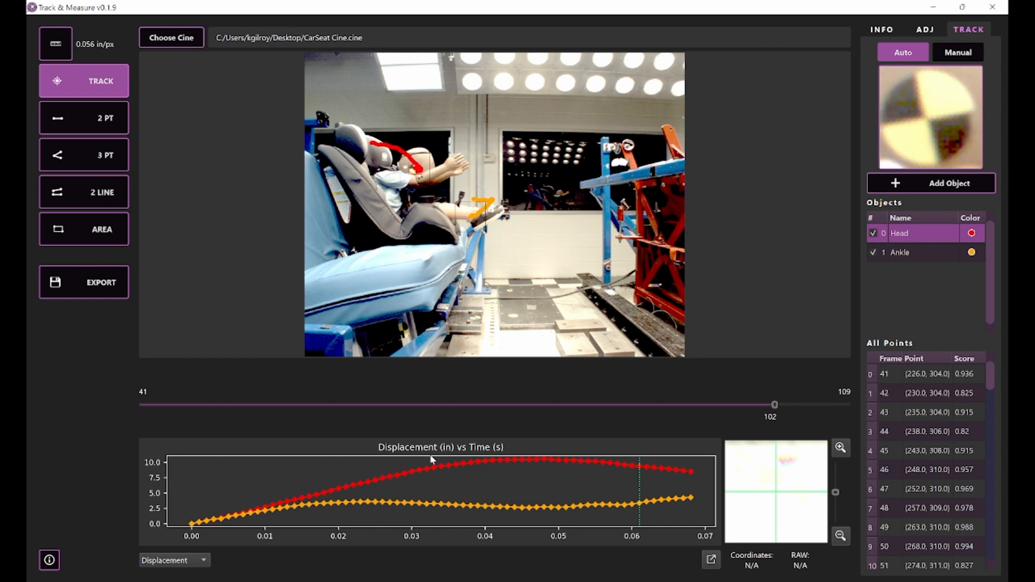
# Step: Plot X-Displacement against time and scrub the video back to frame 73 to compare it with the graph
pyautogui.click(198, 561)
pyautogui.click(182, 468)
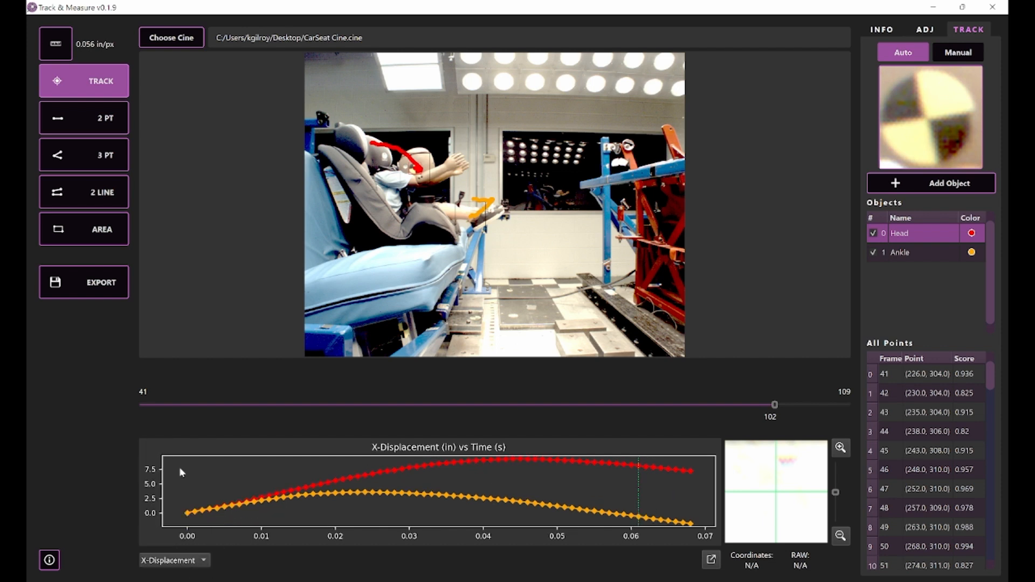
pyautogui.moveTo(775, 404); pyautogui.dragTo(474, 412)
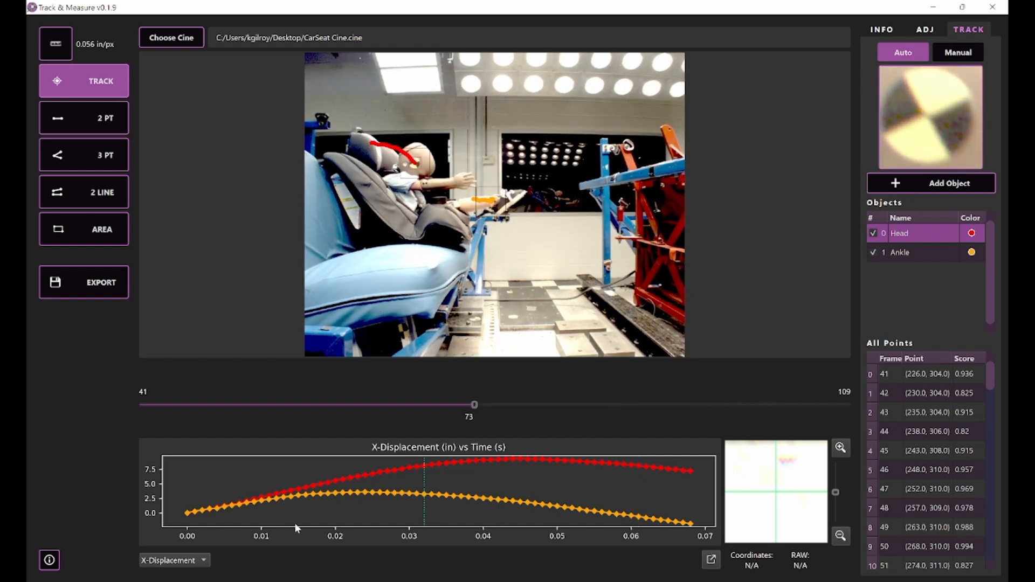
# Step: Plot Y-Displacement against time and scrub the video back to frame 49
pyautogui.click(188, 567)
pyautogui.click(174, 480)
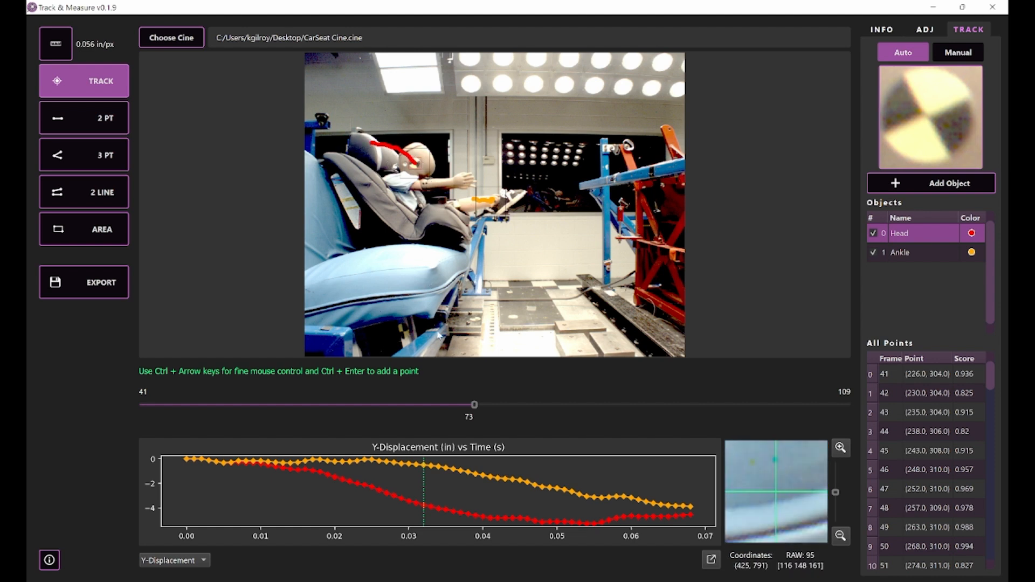
pyautogui.moveTo(473, 406); pyautogui.dragTo(217, 397)
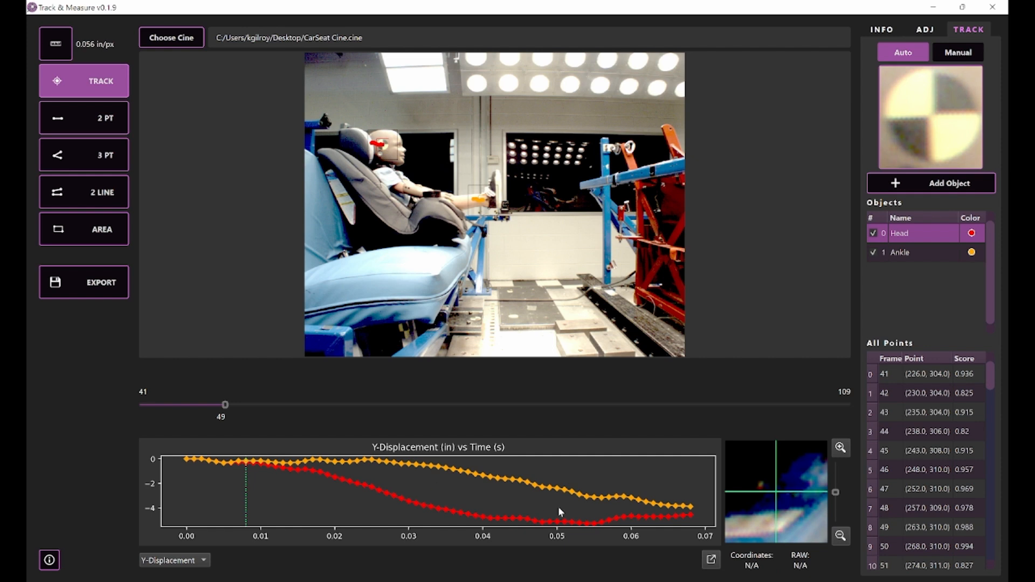
# Step: Plot Speed against time with the video at frame 77, inspect the graph in its own movable window, and close that window
pyautogui.click(199, 560)
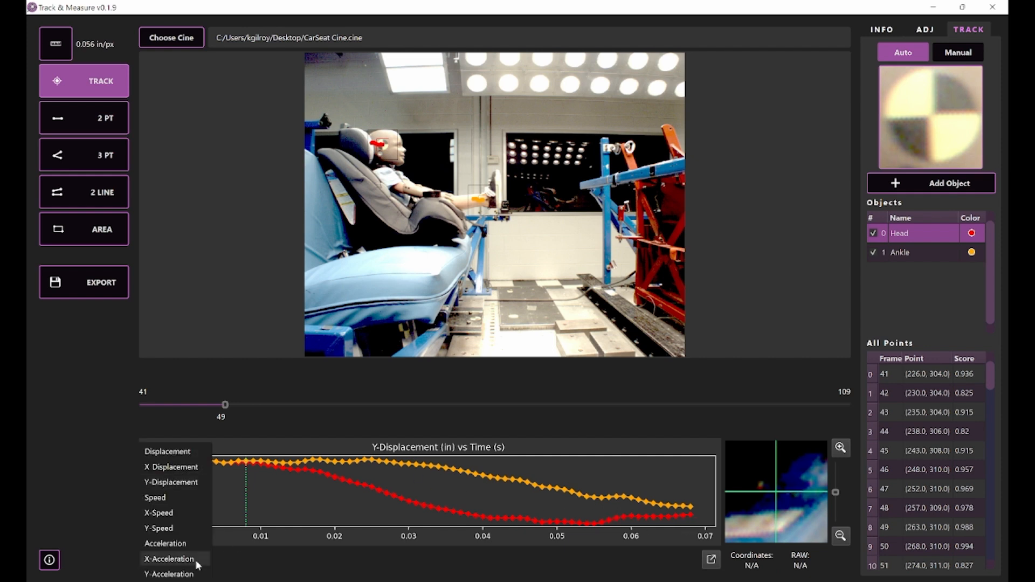
pyautogui.click(173, 497)
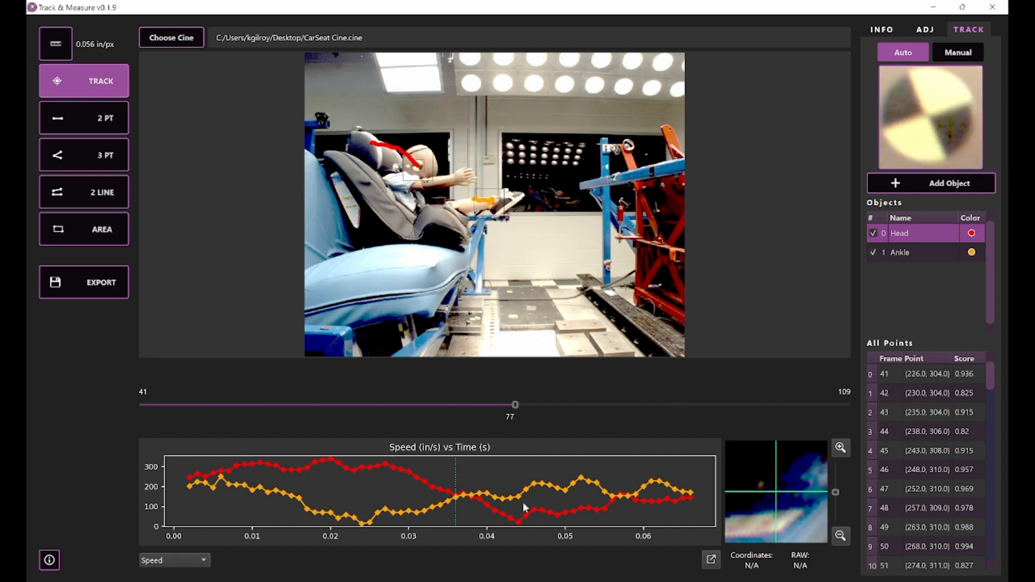
pyautogui.click(711, 560)
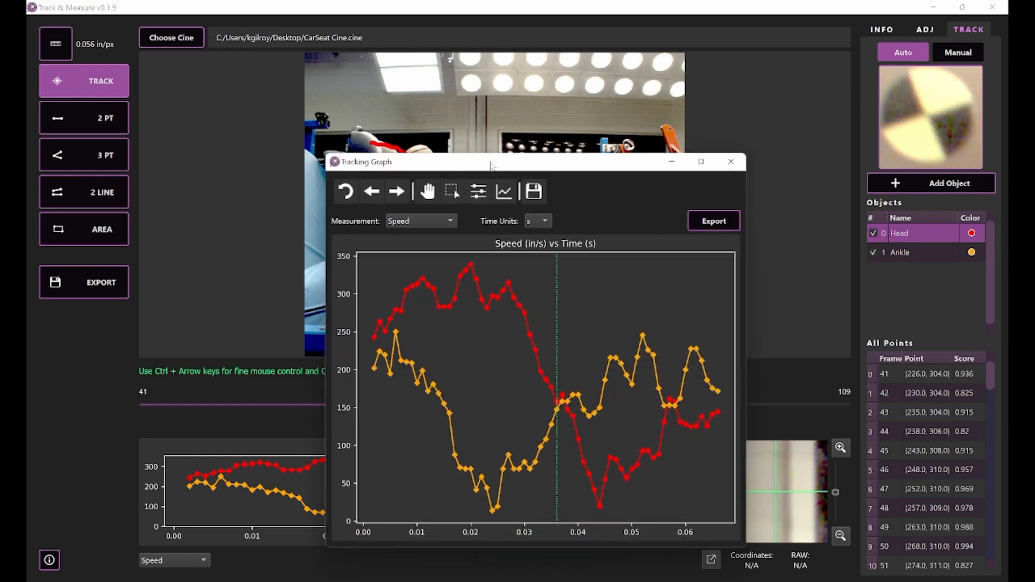
pyautogui.moveTo(442, 161); pyautogui.dragTo(643, 133)
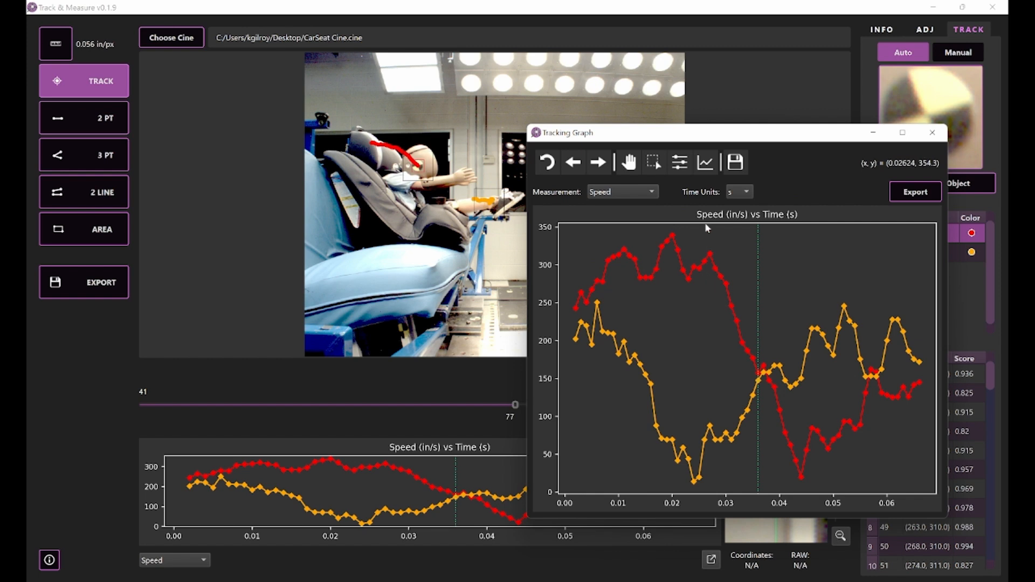
pyautogui.moveTo(725, 138); pyautogui.dragTo(678, 126)
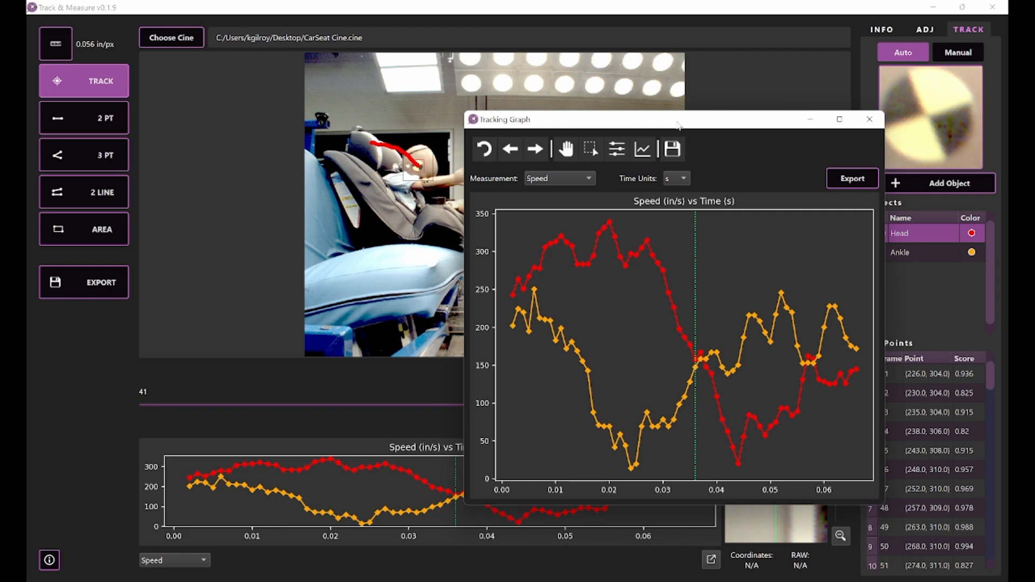
pyautogui.moveTo(679, 126); pyautogui.dragTo(413, 123)
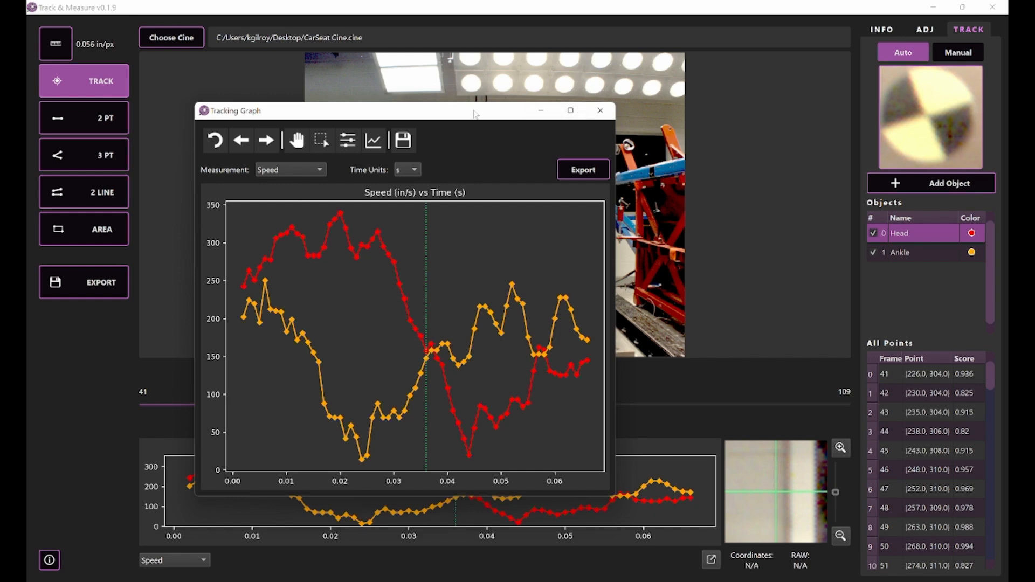
pyautogui.click(600, 111)
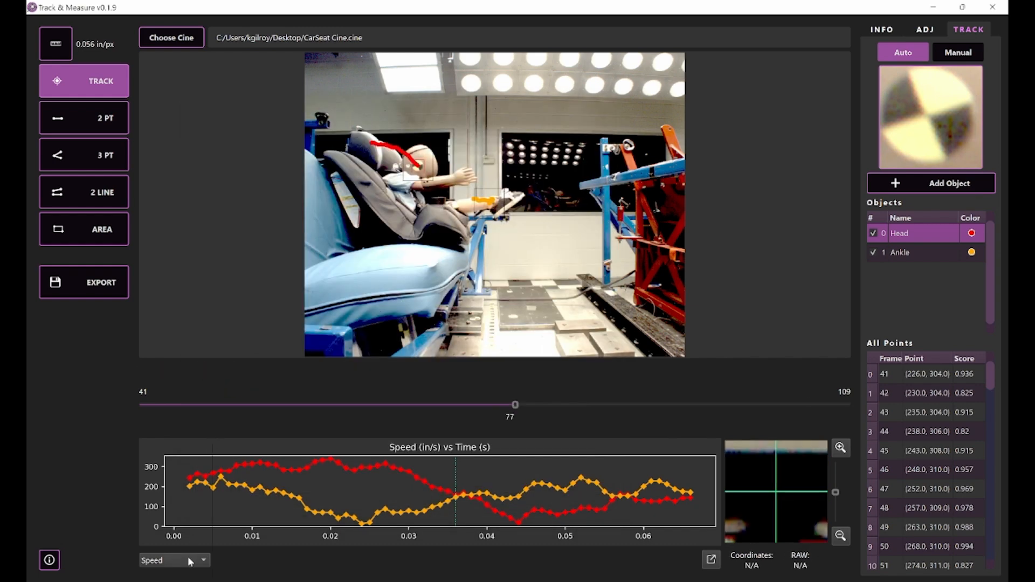
# Step: Plot X-Speed and Y-Speed in turn and scrub the video to frame 68 against the Y-Speed graph
pyautogui.click(189, 559)
pyautogui.click(191, 510)
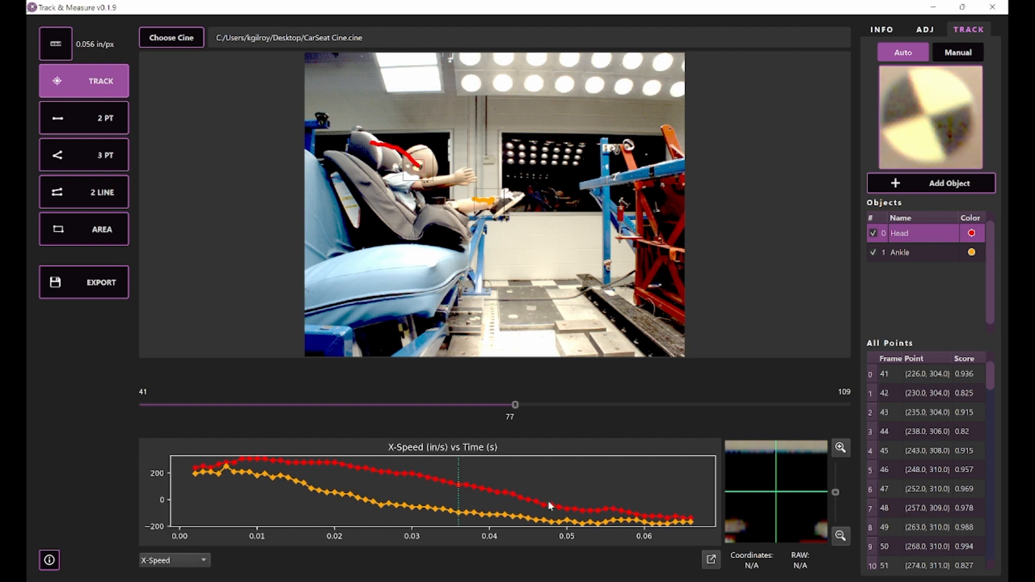
pyautogui.click(174, 562)
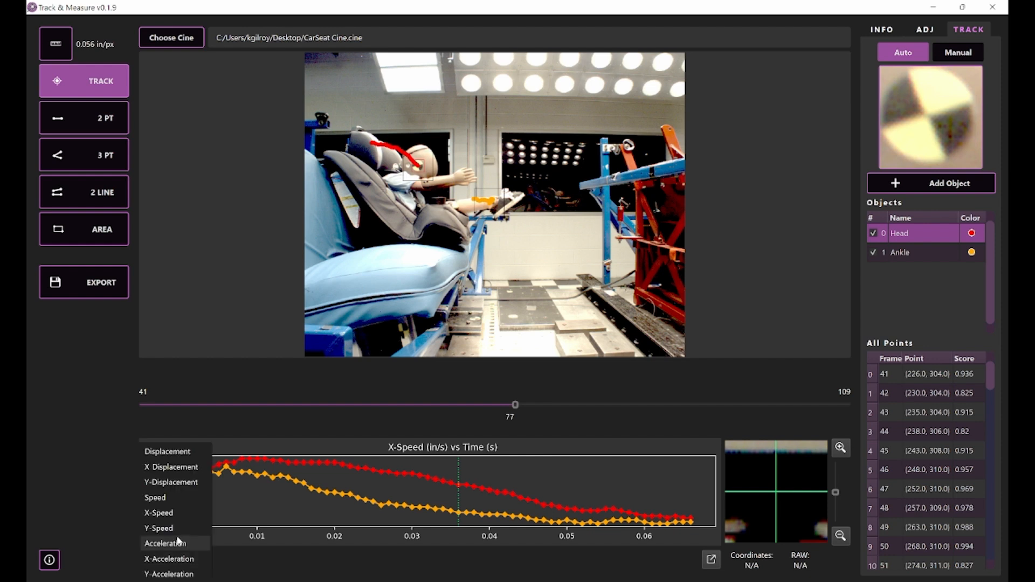
pyautogui.click(173, 521)
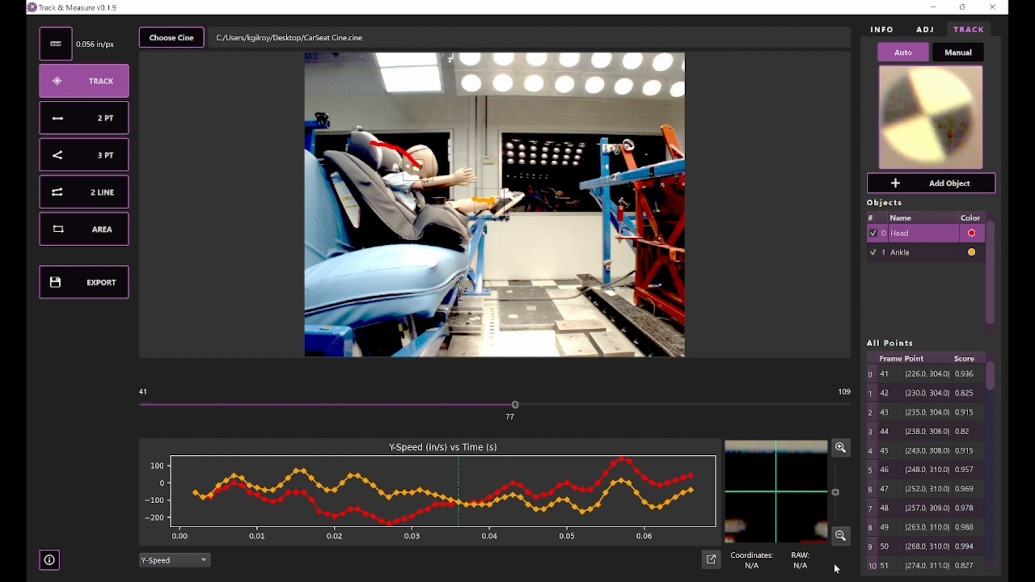
pyautogui.click(181, 560)
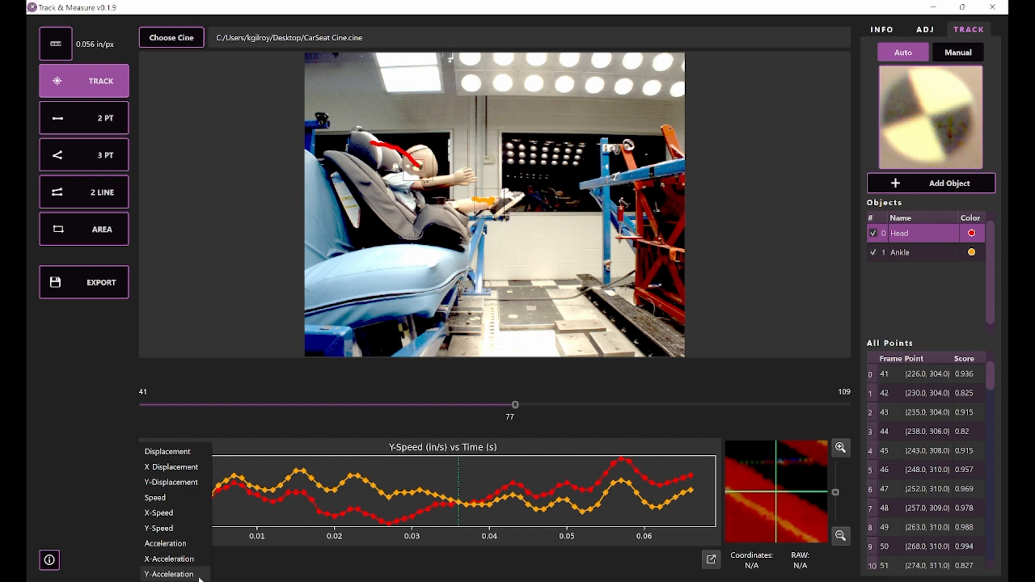
pyautogui.click(42, 435)
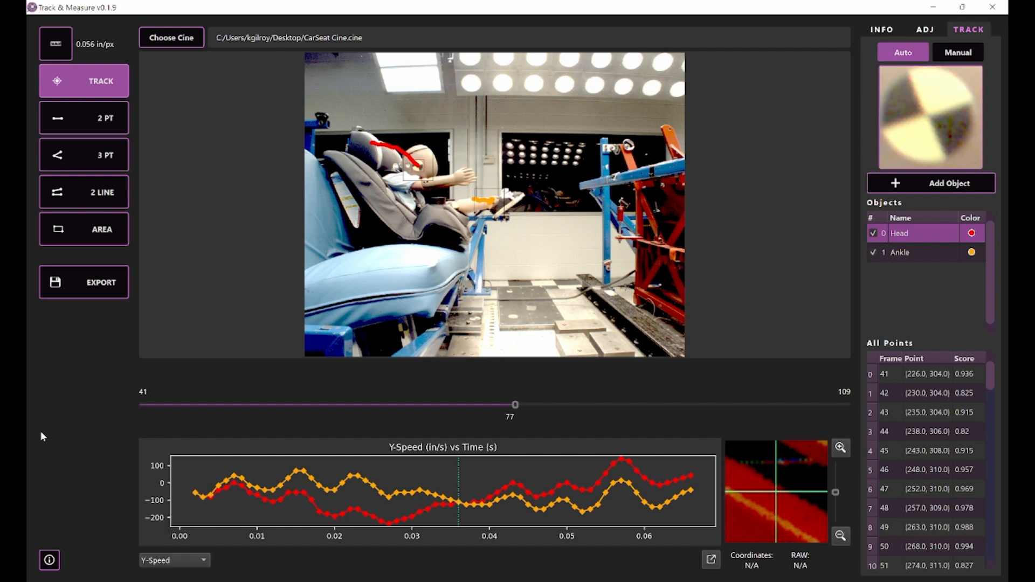
pyautogui.moveTo(515, 404); pyautogui.dragTo(422, 404)
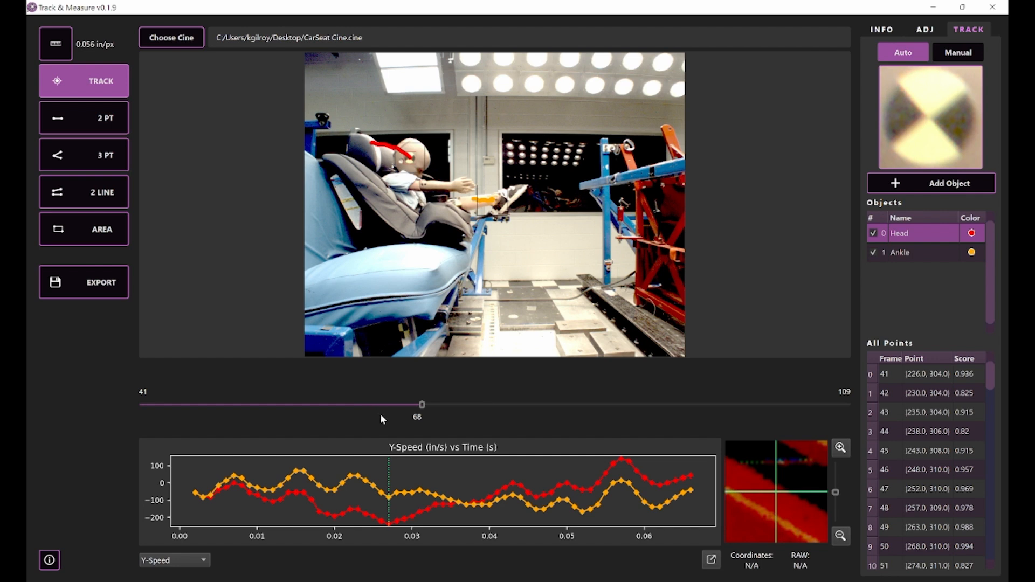
# Step: Set the Head object's advanced autotrack interpolation to 1/2 pix with the Cubic type, and close the configuration
pyautogui.rightClick(917, 233)
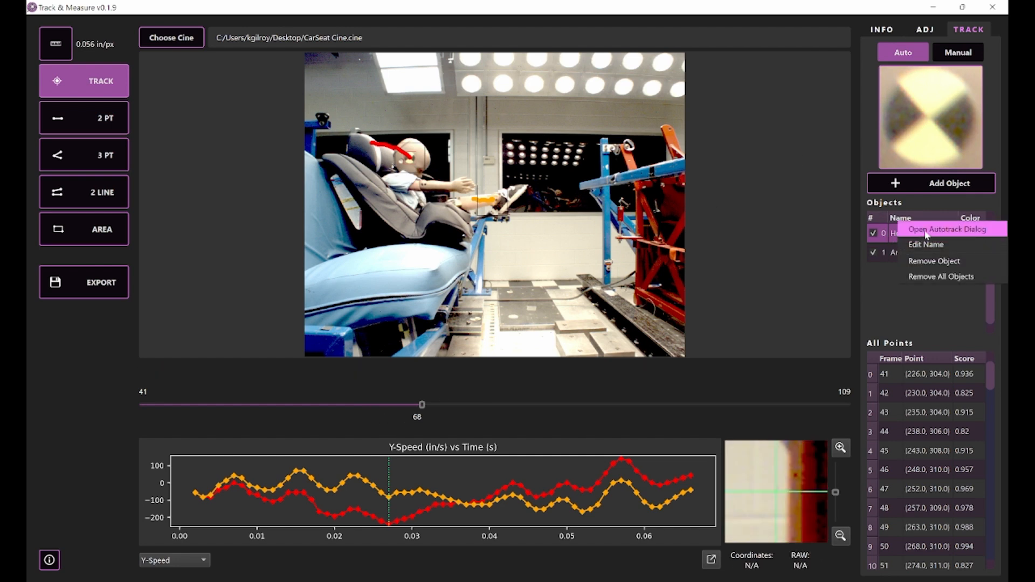
pyautogui.click(927, 230)
pyautogui.moveTo(531, 183); pyautogui.dragTo(170, 150)
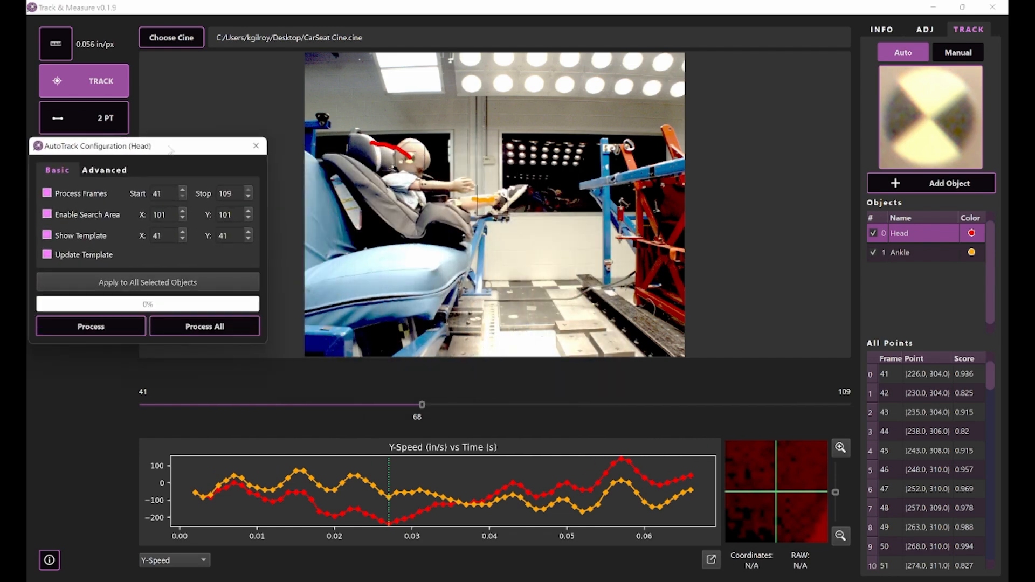
pyautogui.click(105, 170)
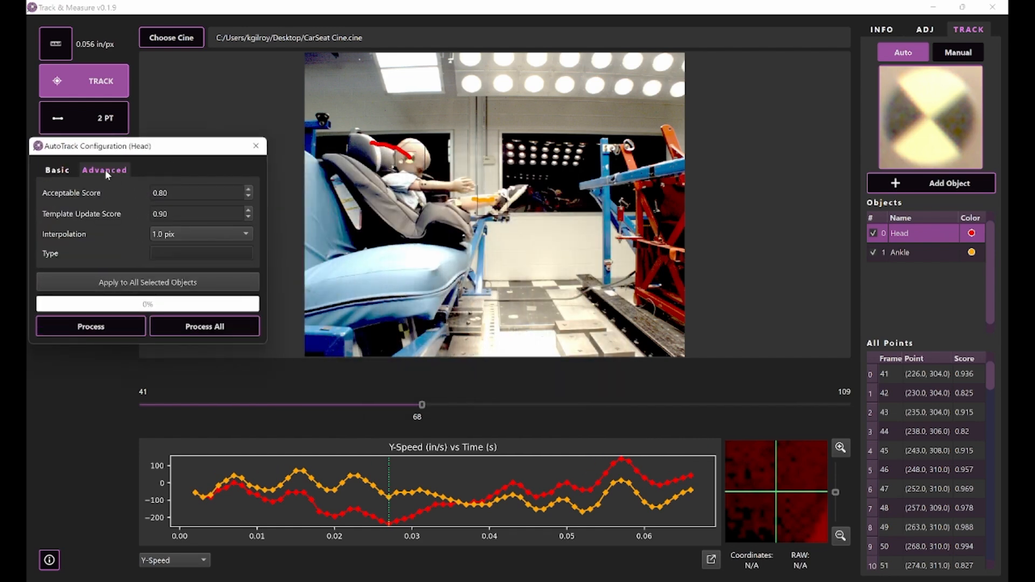
pyautogui.click(173, 236)
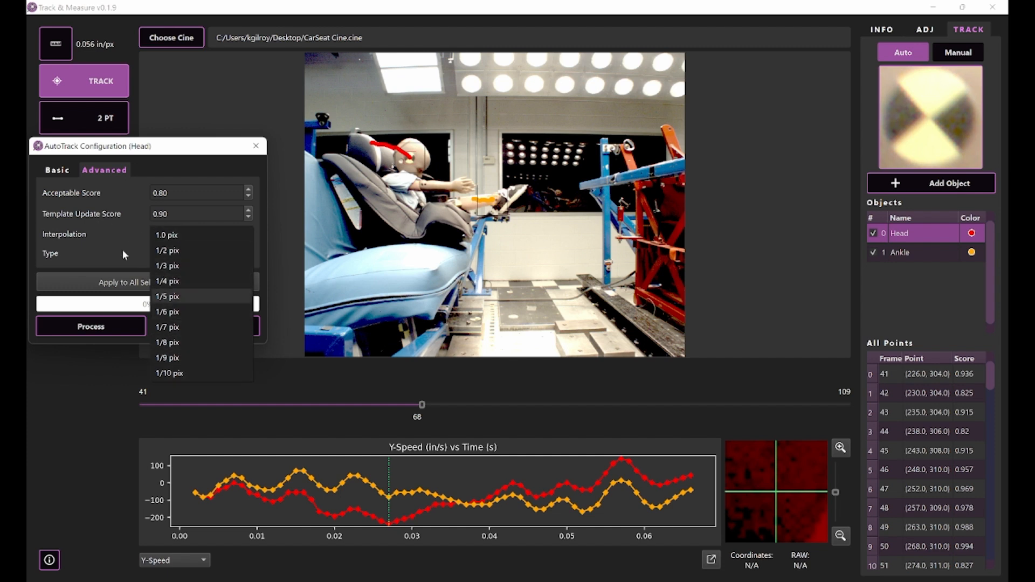
pyautogui.click(102, 218)
pyautogui.click(173, 233)
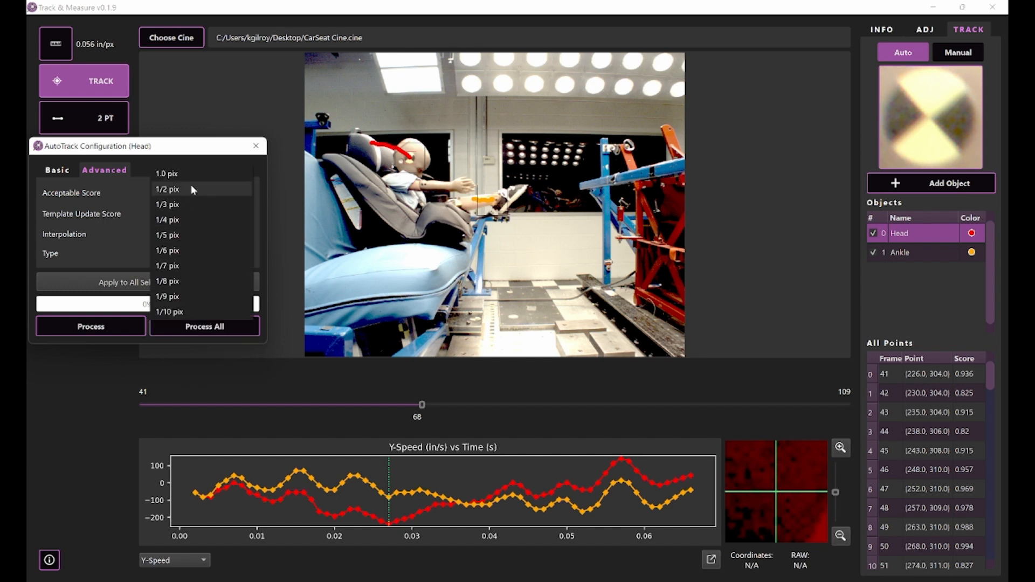
pyautogui.click(191, 185)
pyautogui.click(183, 252)
pyautogui.click(116, 249)
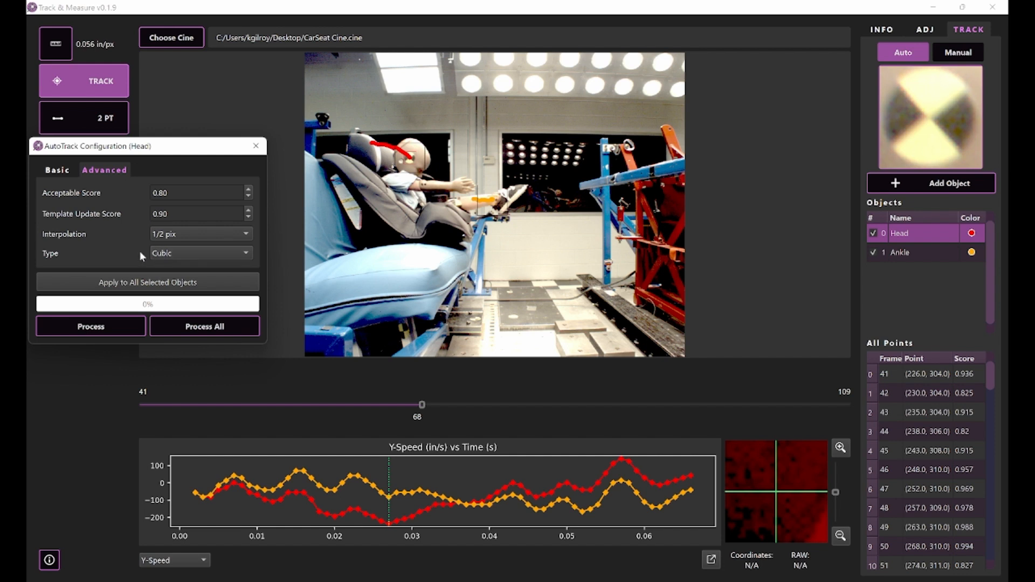
pyautogui.click(255, 145)
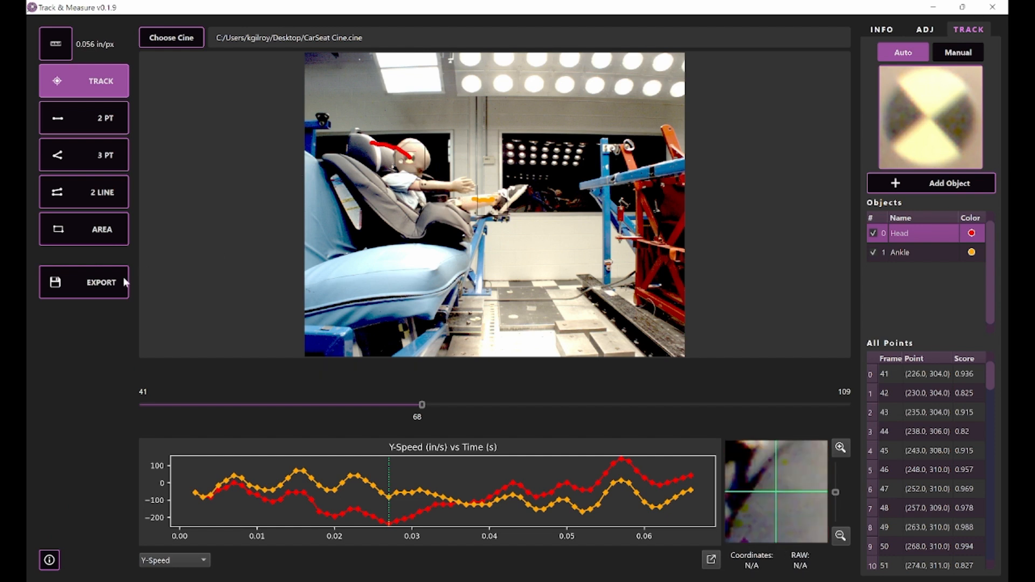
# Step: Export the track report to the Desktop as a CSV file named CarSeatTest
pyautogui.click(97, 283)
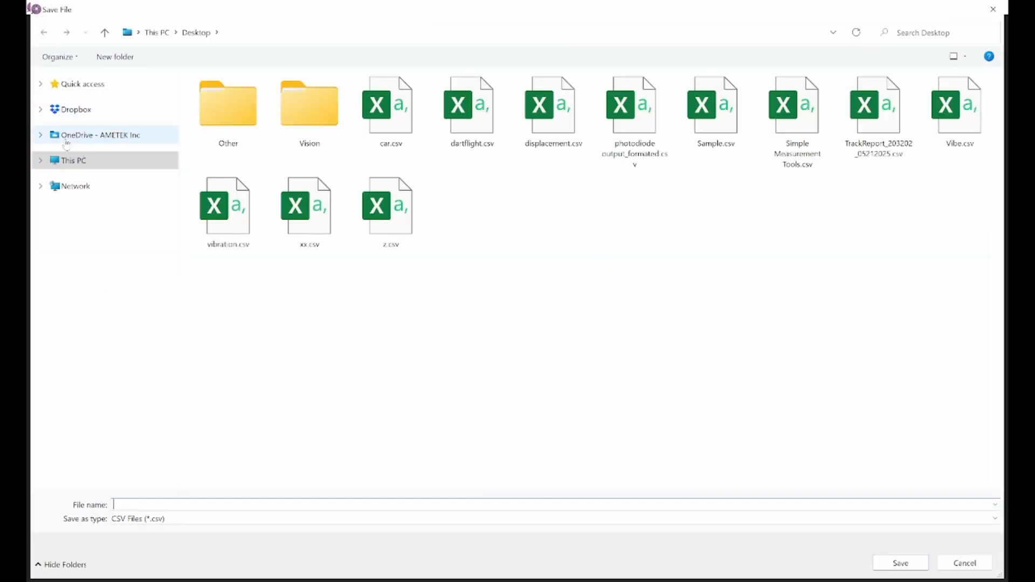
pyautogui.click(41, 160)
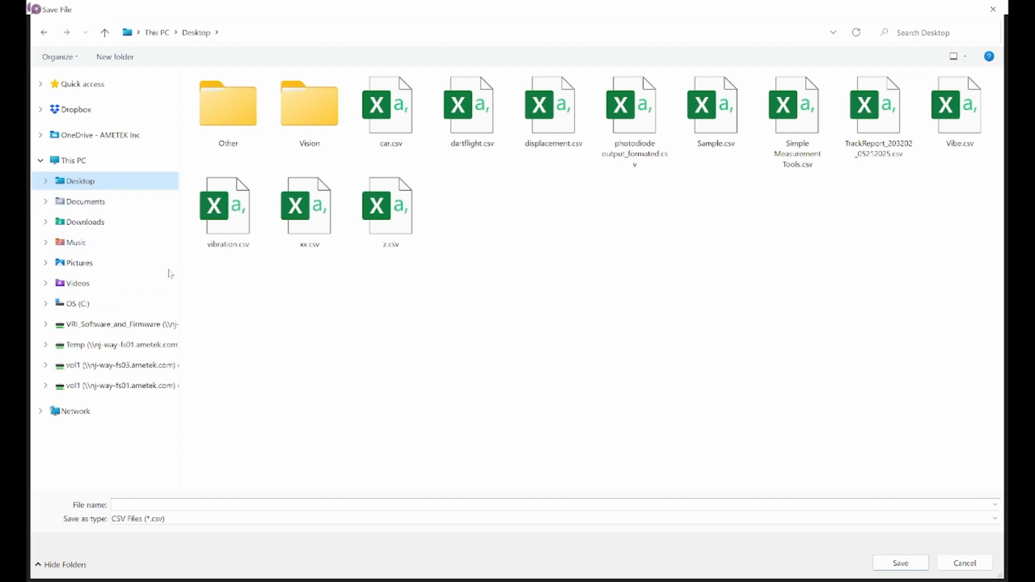
pyautogui.click(302, 506)
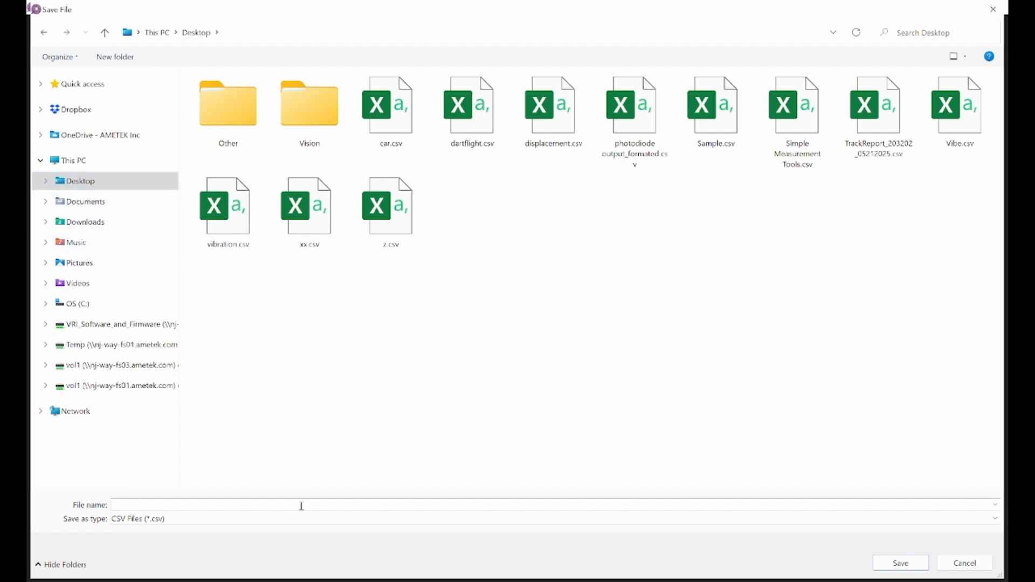
pyautogui.write('CarSeatTest')
pyautogui.press('Return')
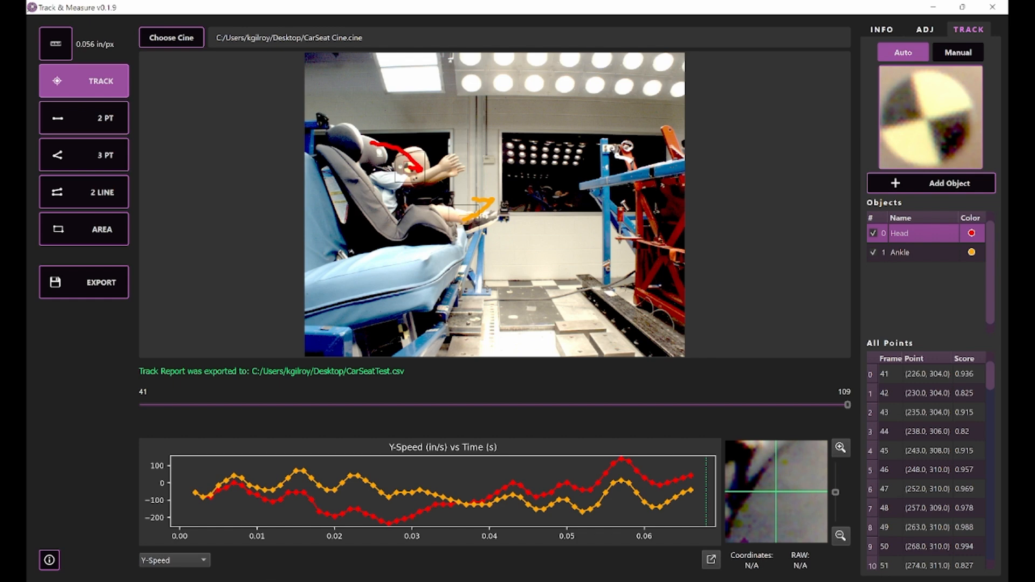
# Step: Search the computer for carseat, open CarSeatTest.pdf in Adobe Acrobat Reader, and collapse the tools pane beside the report
pyautogui.click(266, 578)
pyautogui.write('carseat')
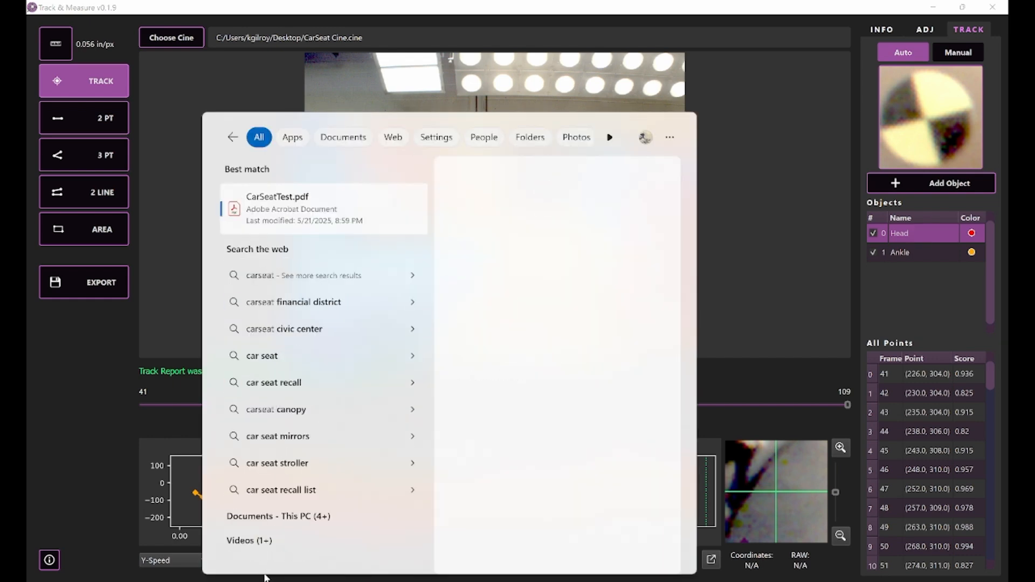
pyautogui.press('Return')
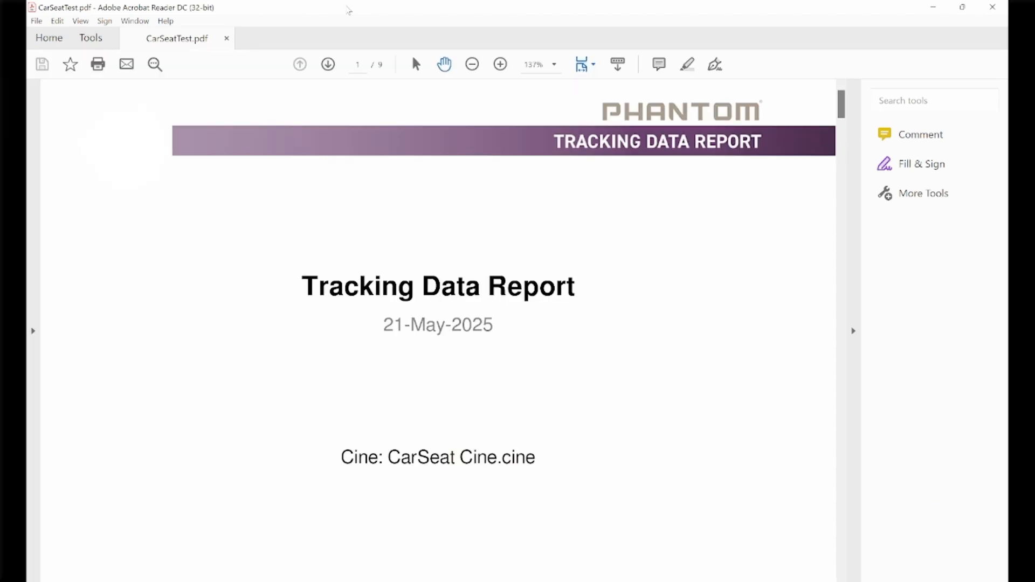
pyautogui.click(857, 224)
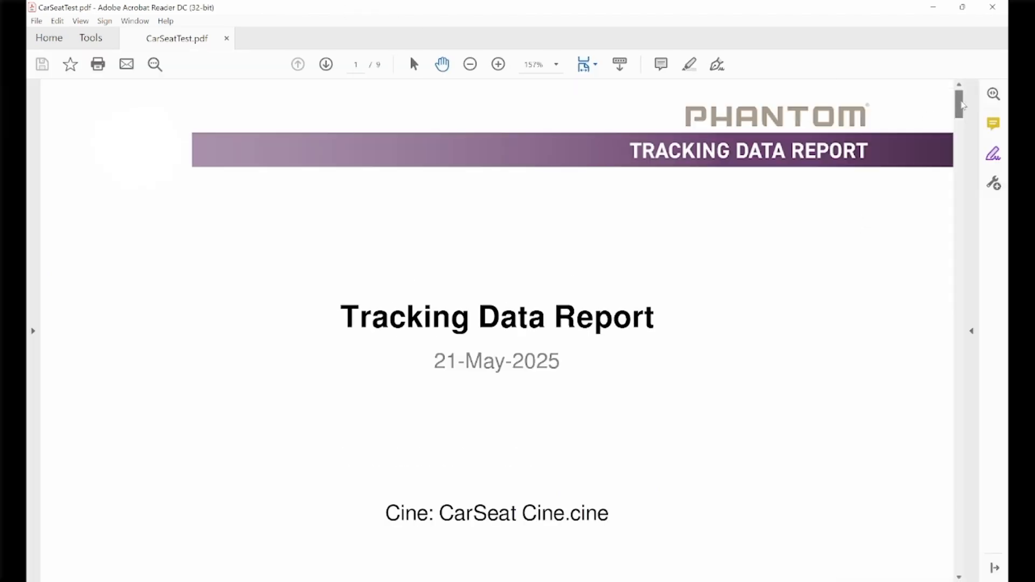
# Step: Zoom the report out to 100% and review its contents page, the Head displacement and speed graphs, vibration spectra and remaining pages
pyautogui.moveTo(963, 106); pyautogui.dragTo(950, 158)
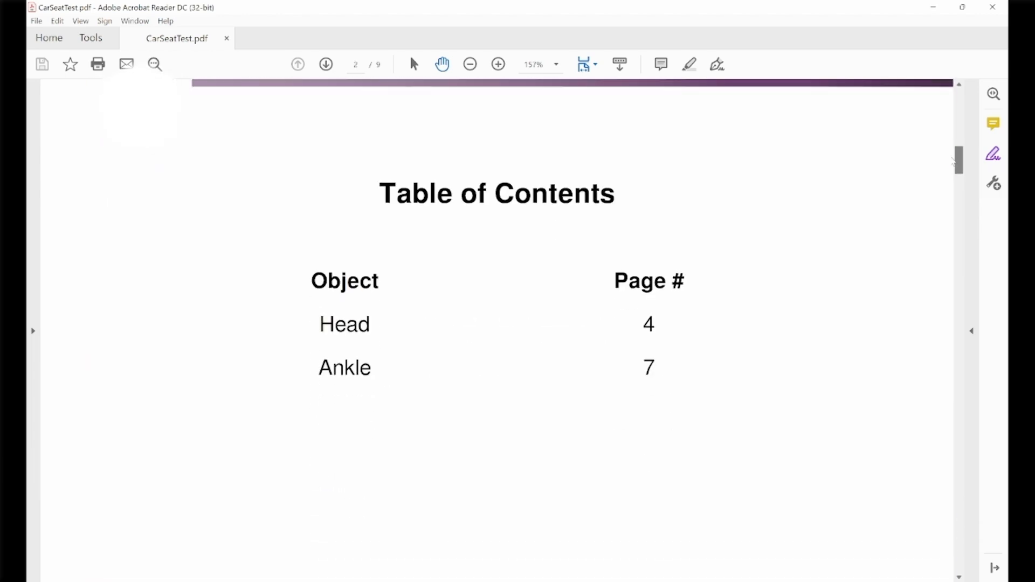
pyautogui.click(470, 65)
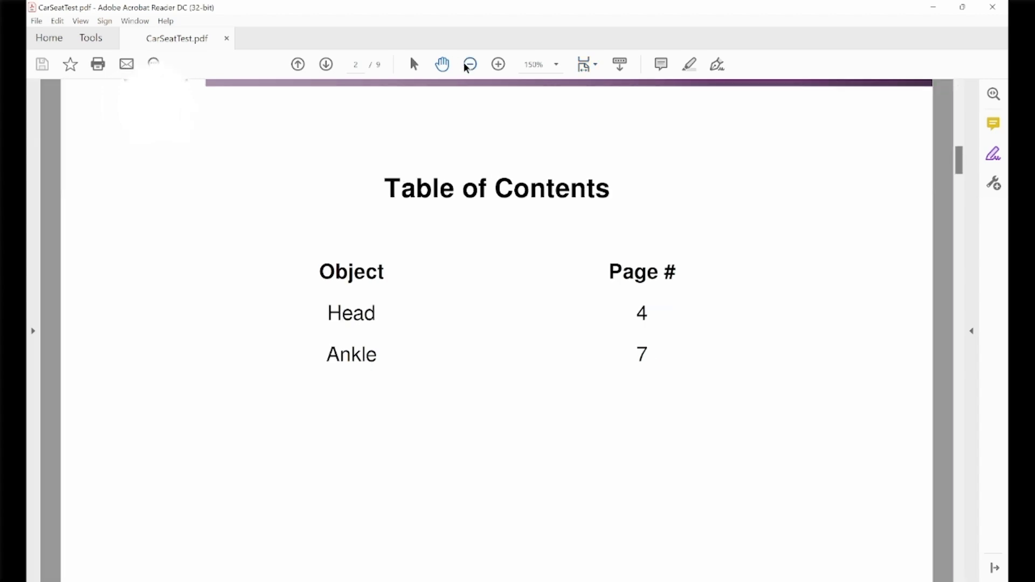
pyautogui.click(470, 64)
pyautogui.click(470, 64)
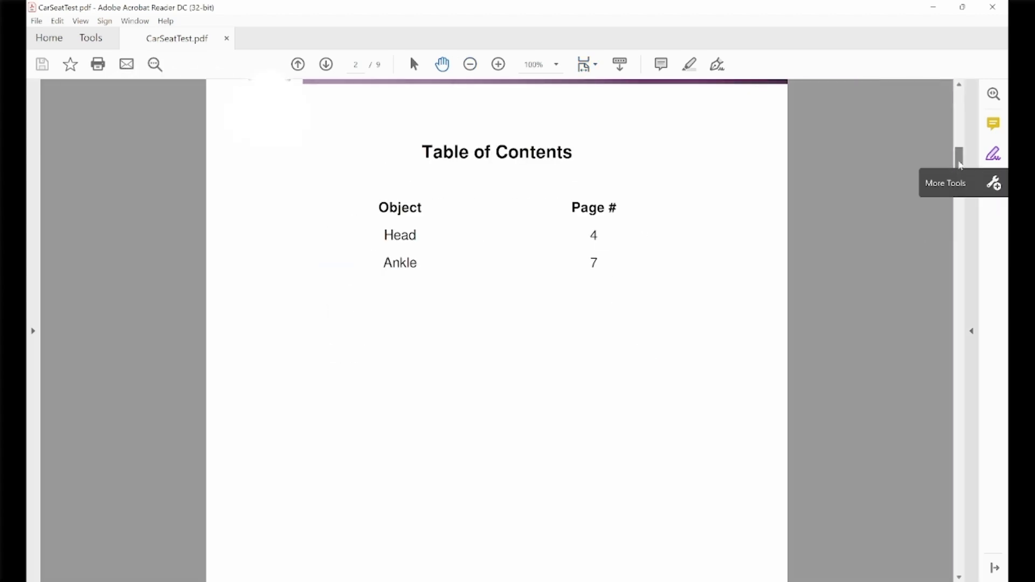
pyautogui.moveTo(961, 162); pyautogui.dragTo(961, 323)
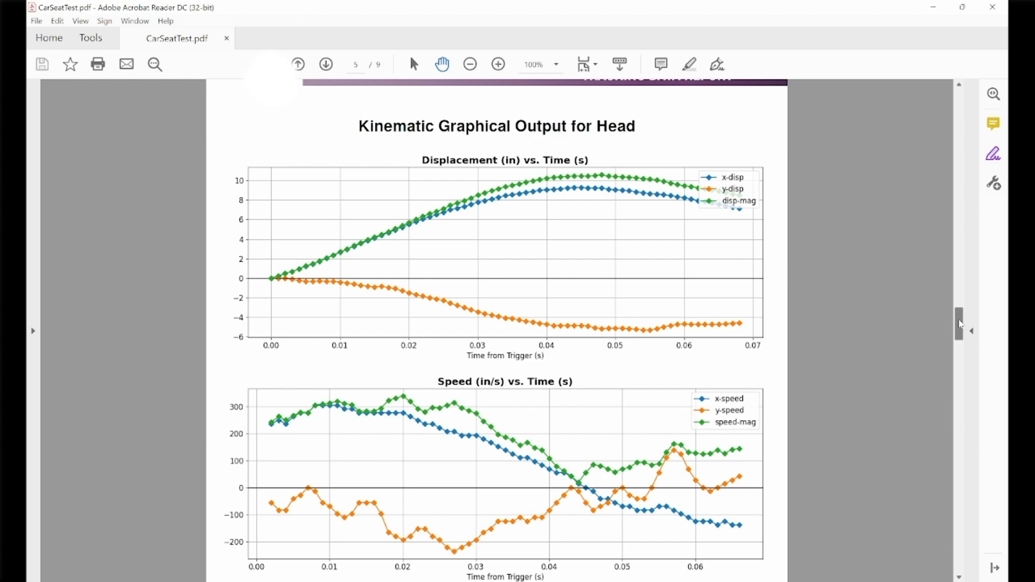
pyautogui.moveTo(961, 323); pyautogui.dragTo(960, 379)
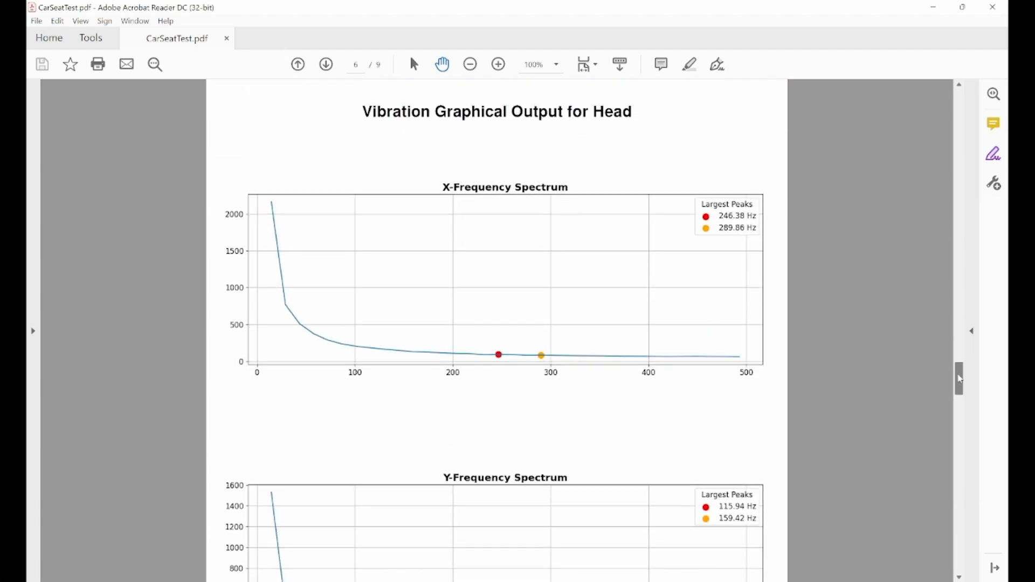
pyautogui.moveTo(960, 379); pyautogui.dragTo(966, 381)
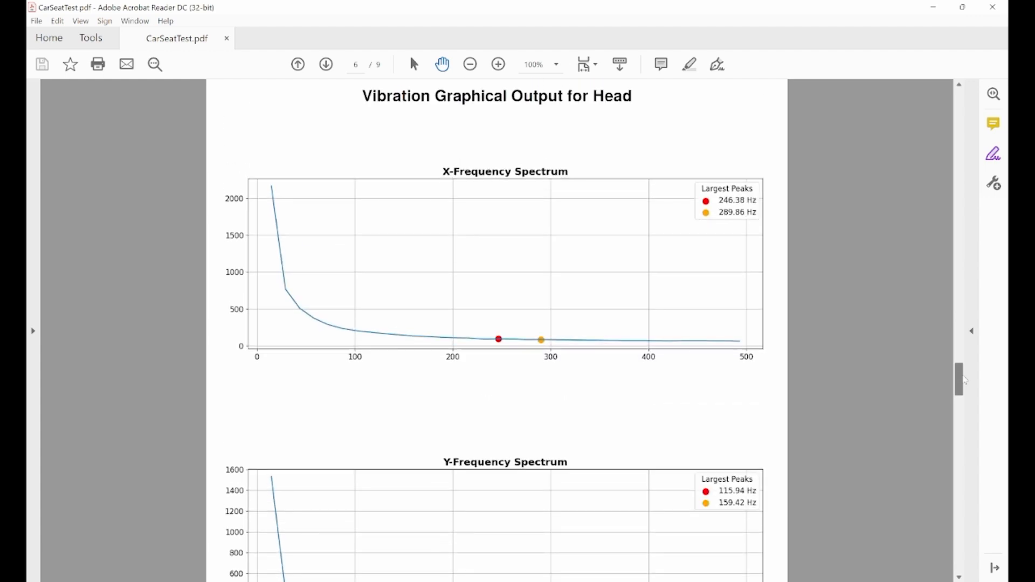
pyautogui.moveTo(966, 381); pyautogui.dragTo(962, 382)
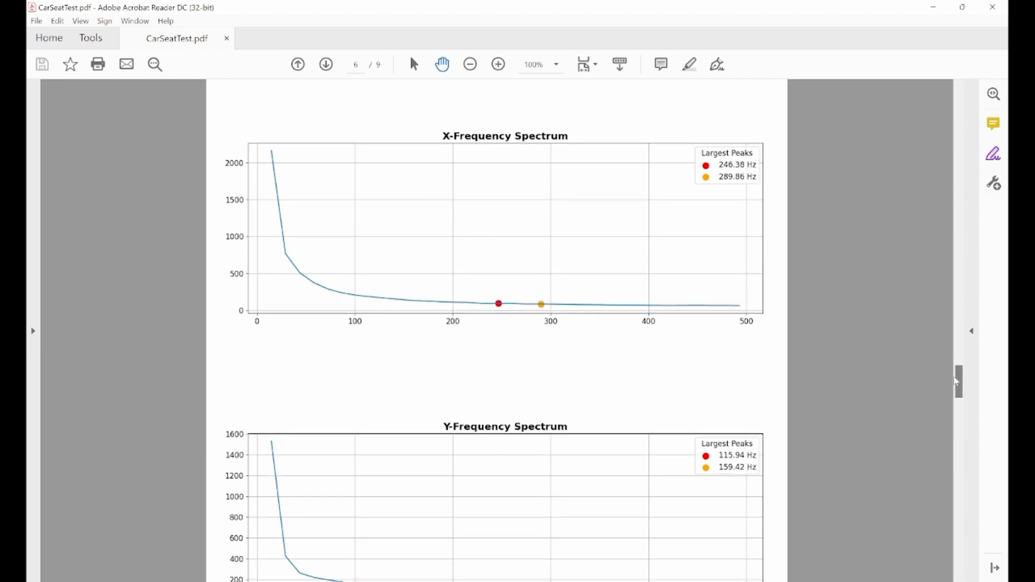
pyautogui.moveTo(962, 384); pyautogui.dragTo(976, 567)
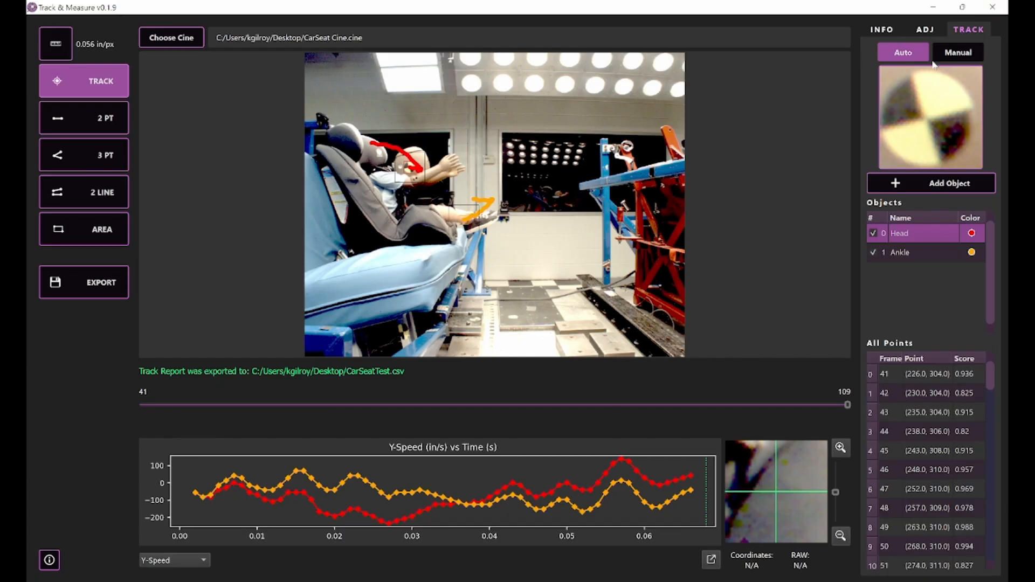
# Step: Switch to Track & Measure, open the tracking graph in its own window, and plot Displacement, X-Displacement, and Displacement again
pyautogui.click(711, 564)
pyautogui.moveTo(623, 163); pyautogui.dragTo(442, 108)
pyautogui.click(240, 162)
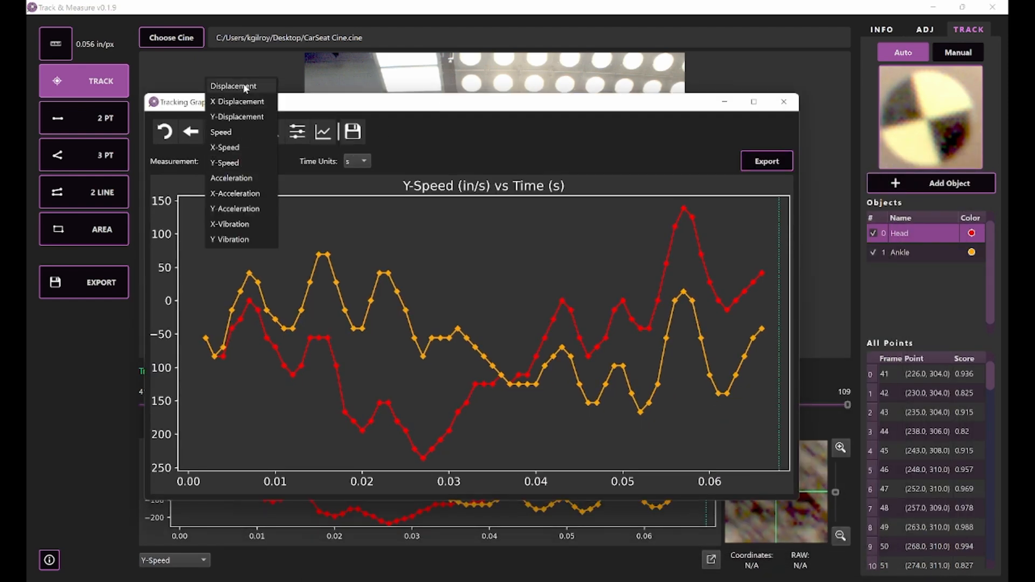
pyautogui.click(245, 87)
pyautogui.click(265, 160)
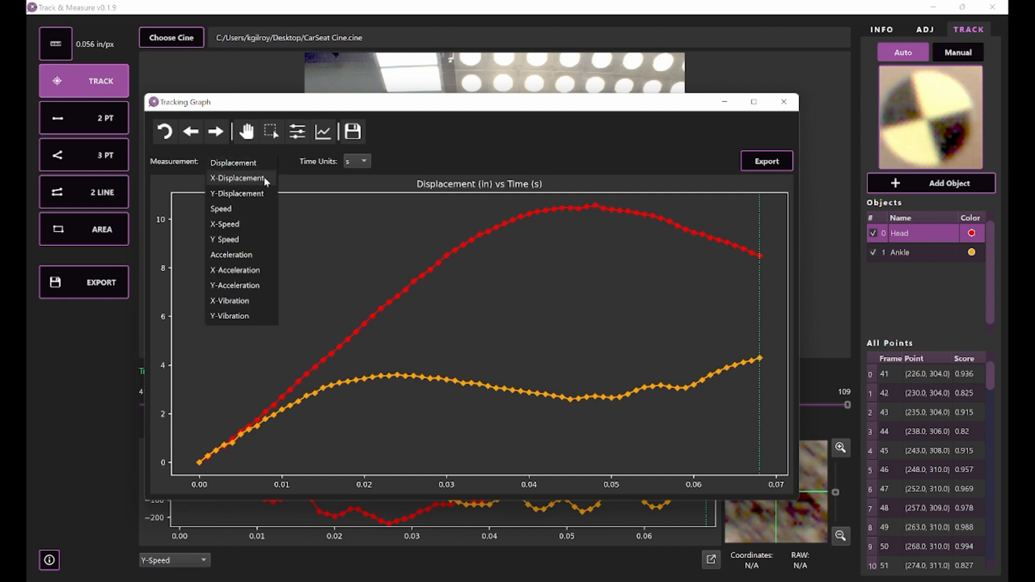
pyautogui.click(264, 176)
pyautogui.click(264, 163)
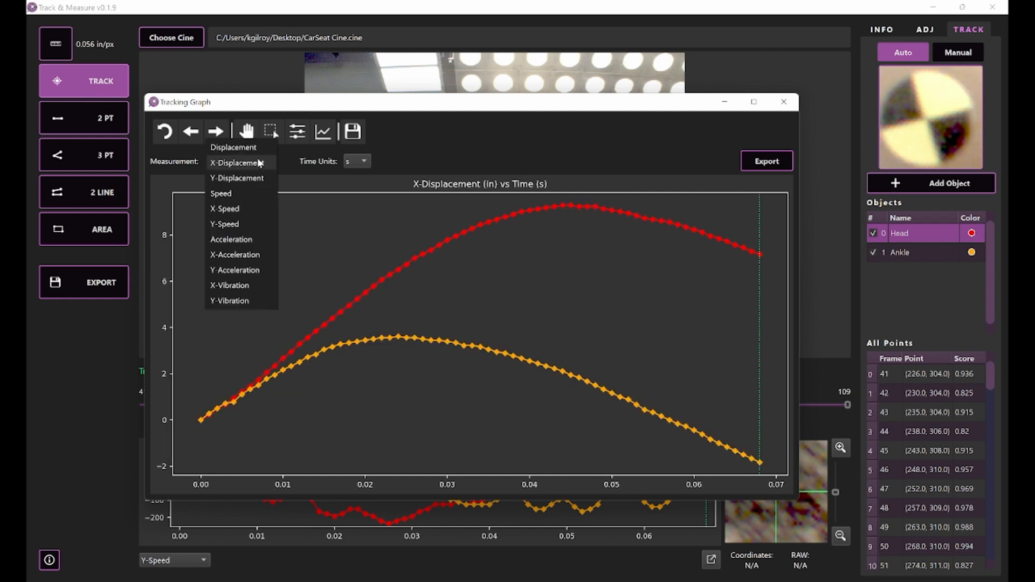
pyautogui.click(256, 151)
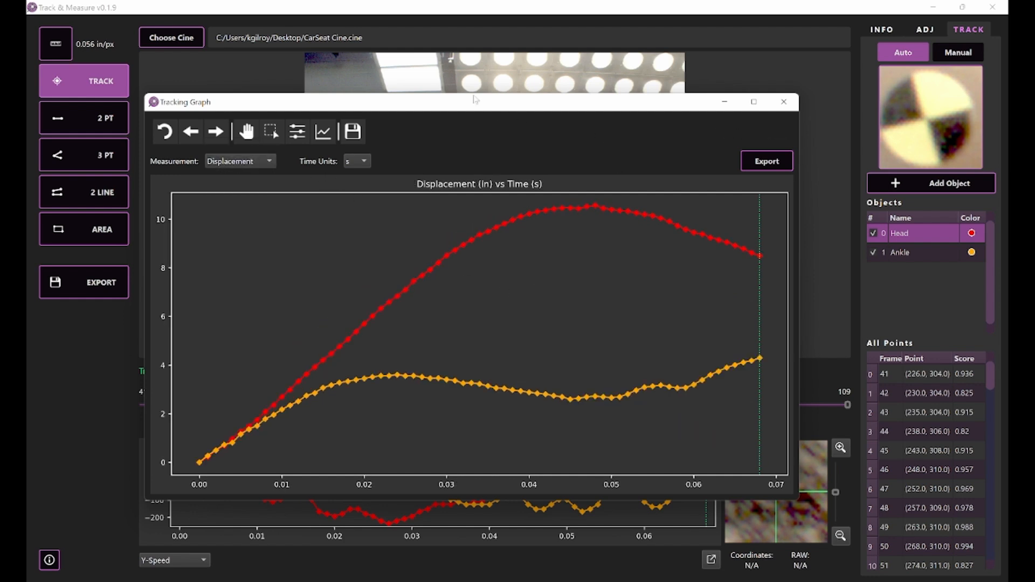
pyautogui.moveTo(483, 106); pyautogui.dragTo(486, 101)
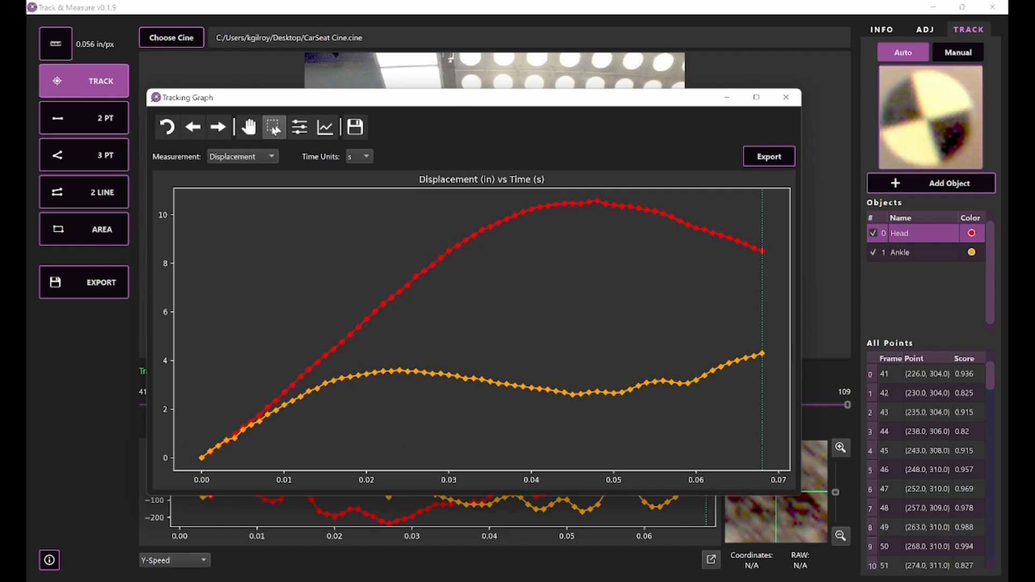
# Step: Zoom the Displacement graph to about 0.012–0.036 s and 0.9–8.6 in, stepping back to the full view and forward again
pyautogui.click(275, 131)
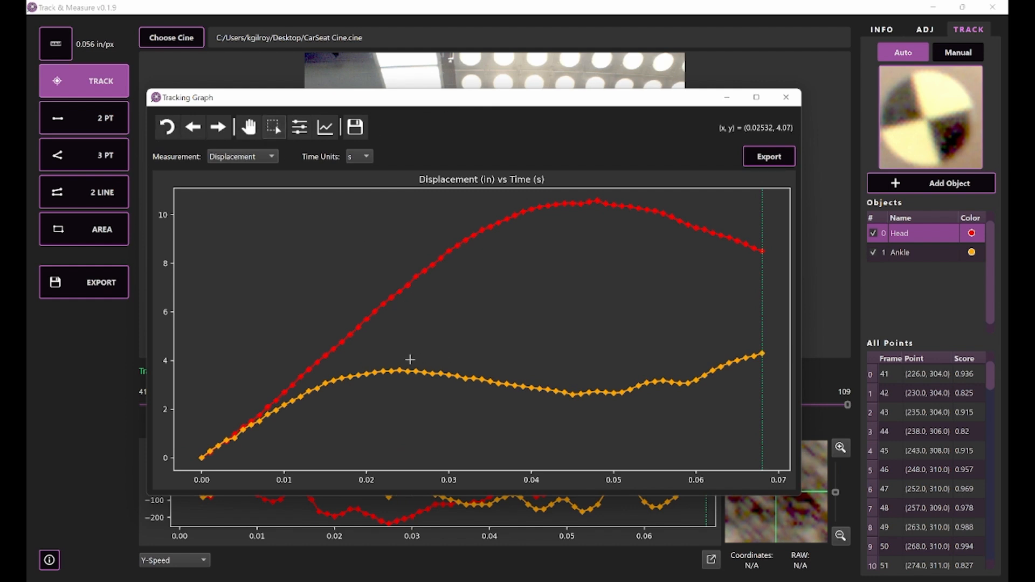
pyautogui.moveTo(300, 247); pyautogui.dragTo(502, 435)
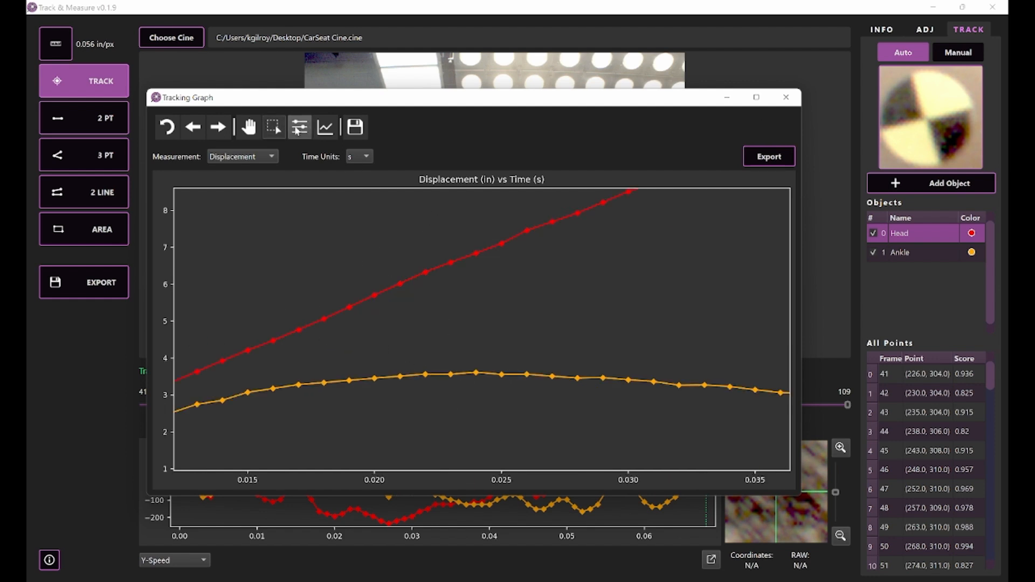
pyautogui.click(193, 129)
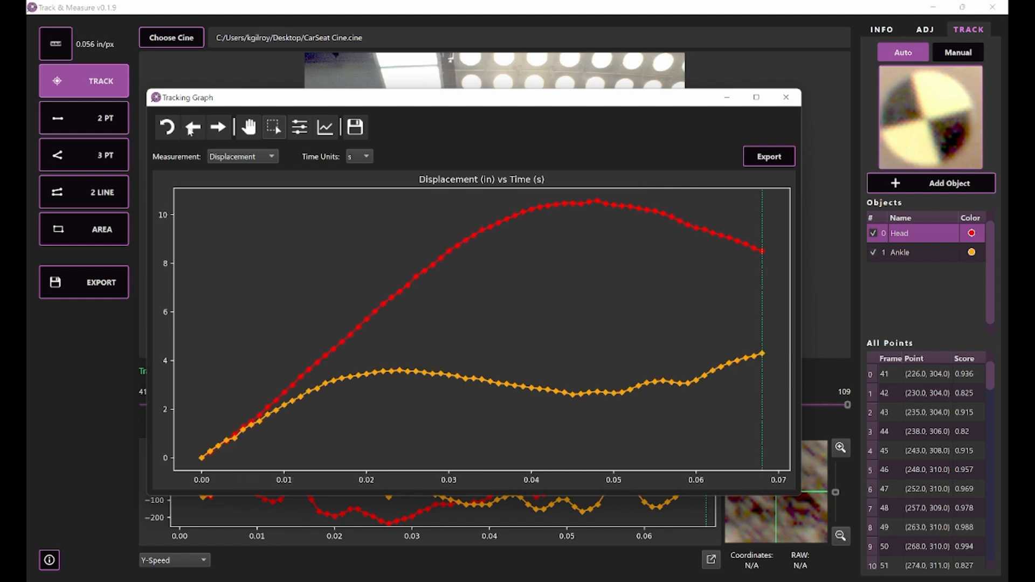
pyautogui.click(219, 128)
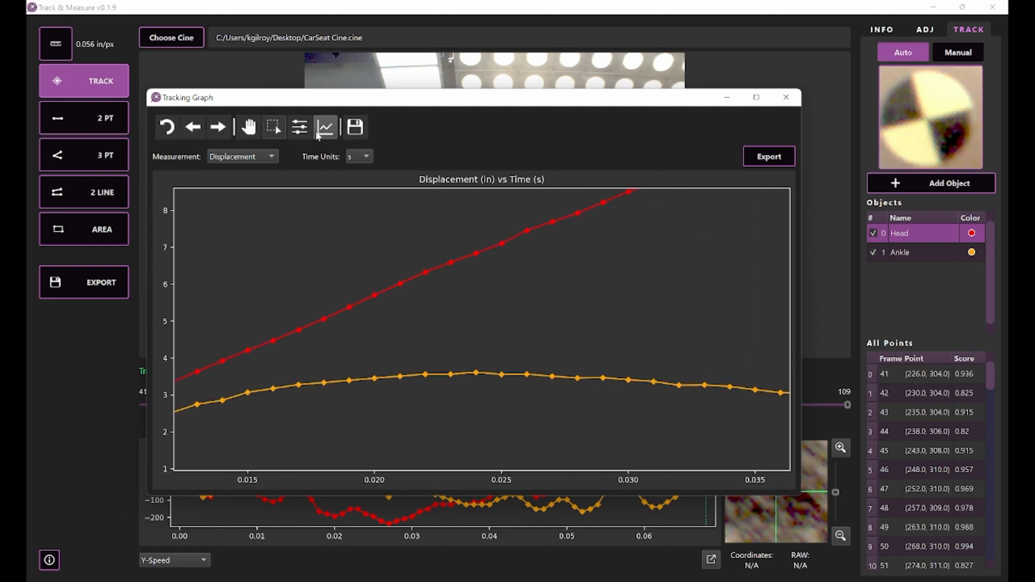
# Step: Try a top border of 0.960 in the graph's layout settings, set it to 0.940, and close the settings
pyautogui.click(300, 128)
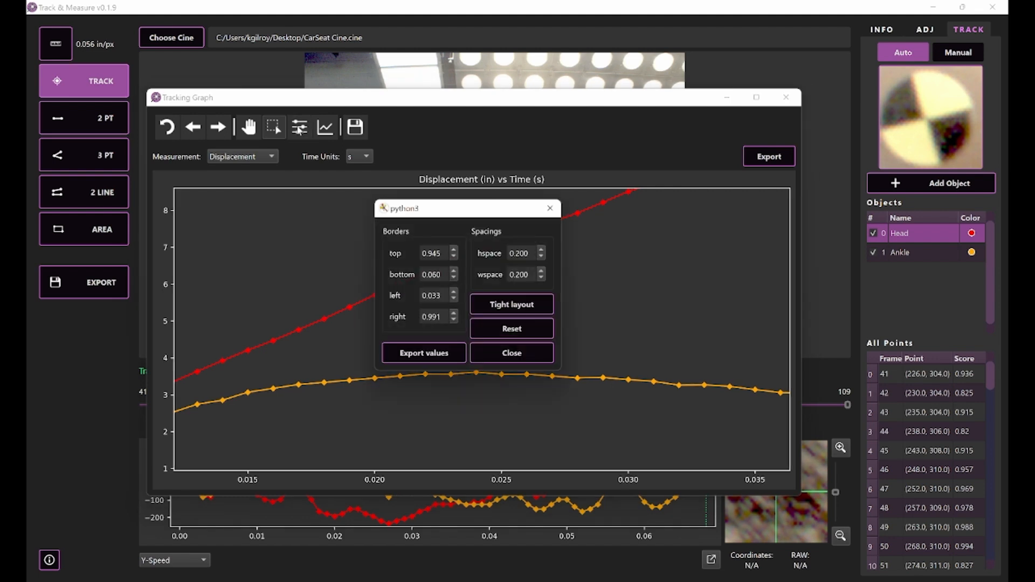
pyautogui.moveTo(454, 214); pyautogui.dragTo(244, 185)
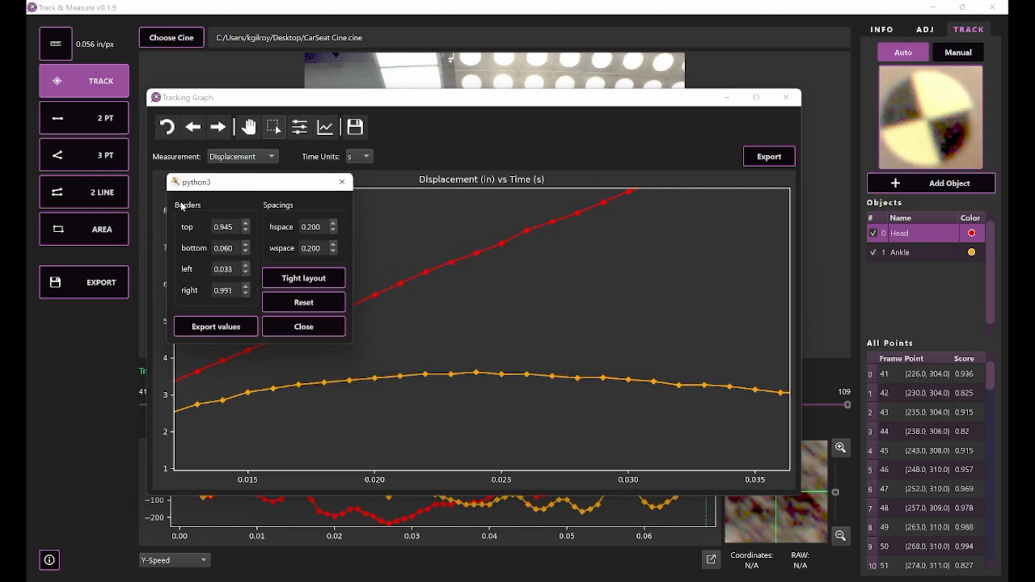
pyautogui.click(246, 224)
pyautogui.click(246, 224)
pyautogui.click(246, 223)
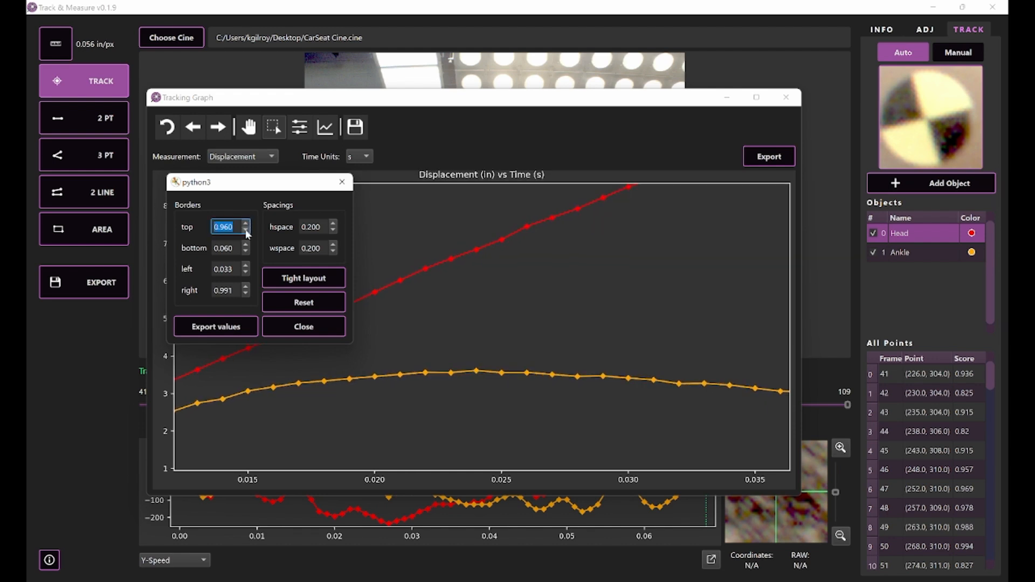
pyautogui.click(247, 231)
pyautogui.click(246, 230)
pyautogui.click(246, 230)
pyautogui.click(246, 230)
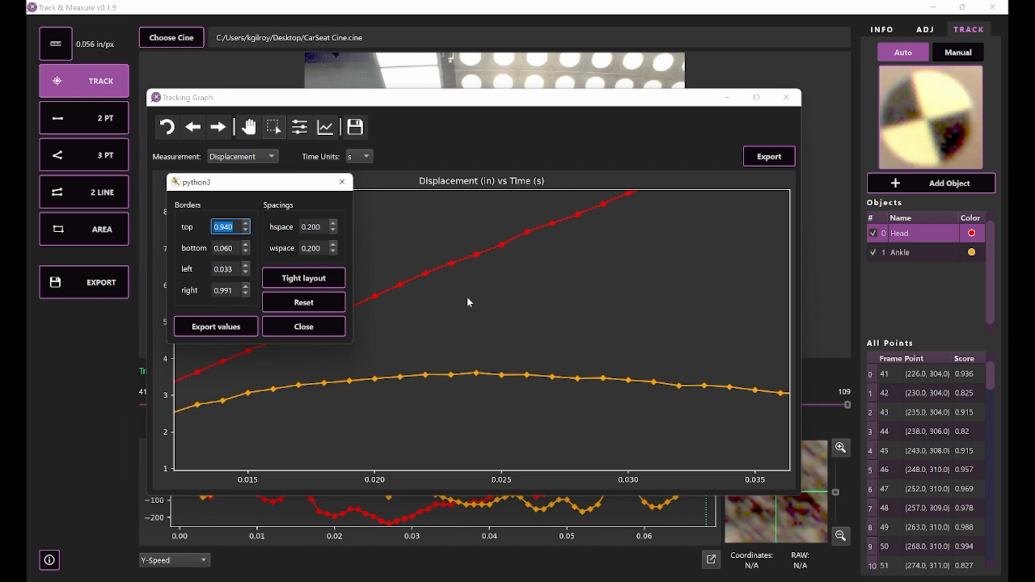
pyautogui.click(342, 182)
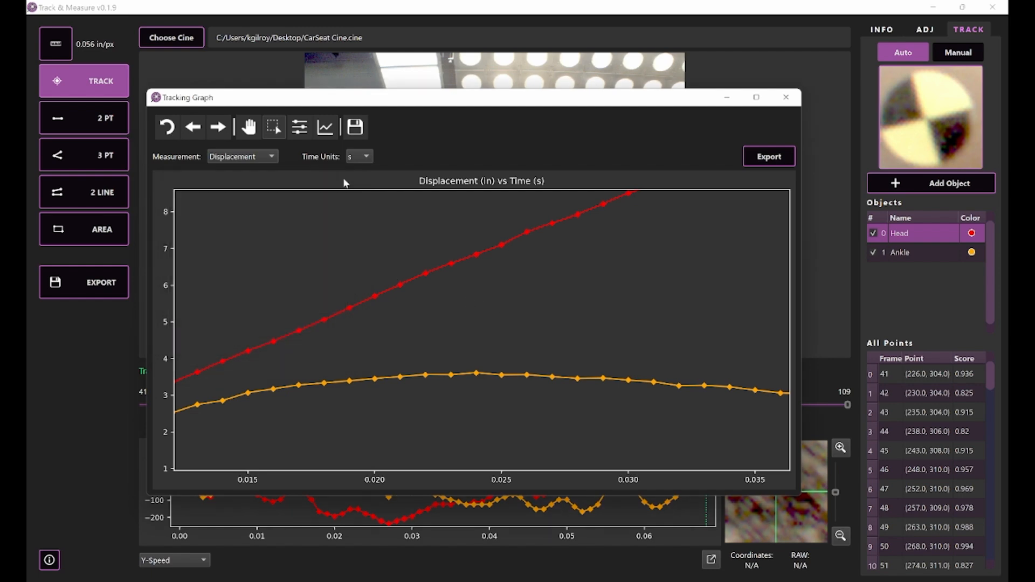
# Step: Review the X-axis scale choices in the graph's figure options, and generate and apply an automatic legend
pyautogui.click(328, 131)
pyautogui.moveTo(466, 121); pyautogui.dragTo(187, 162)
pyautogui.moveTo(271, 98); pyautogui.dragTo(438, 102)
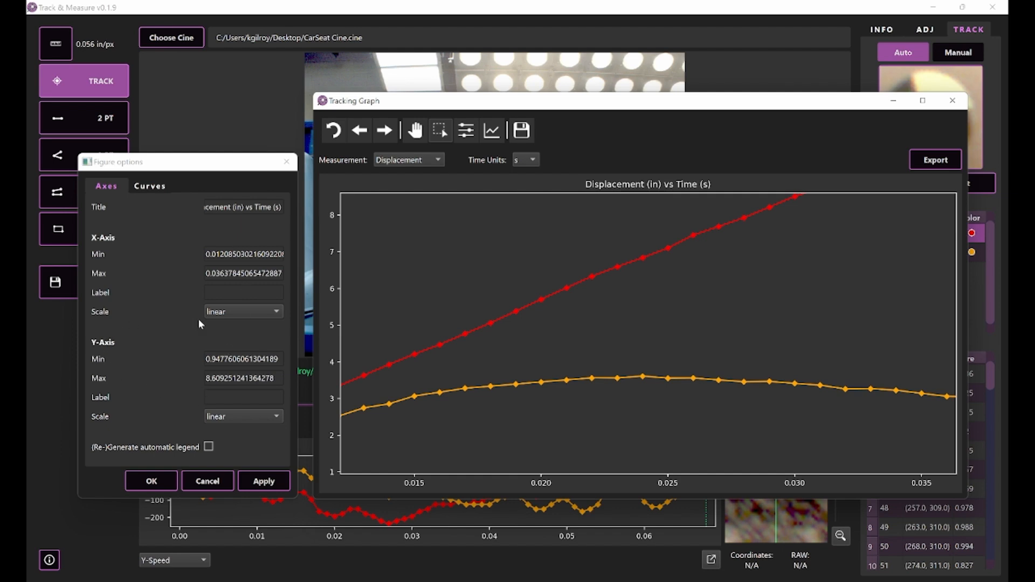
pyautogui.click(240, 315)
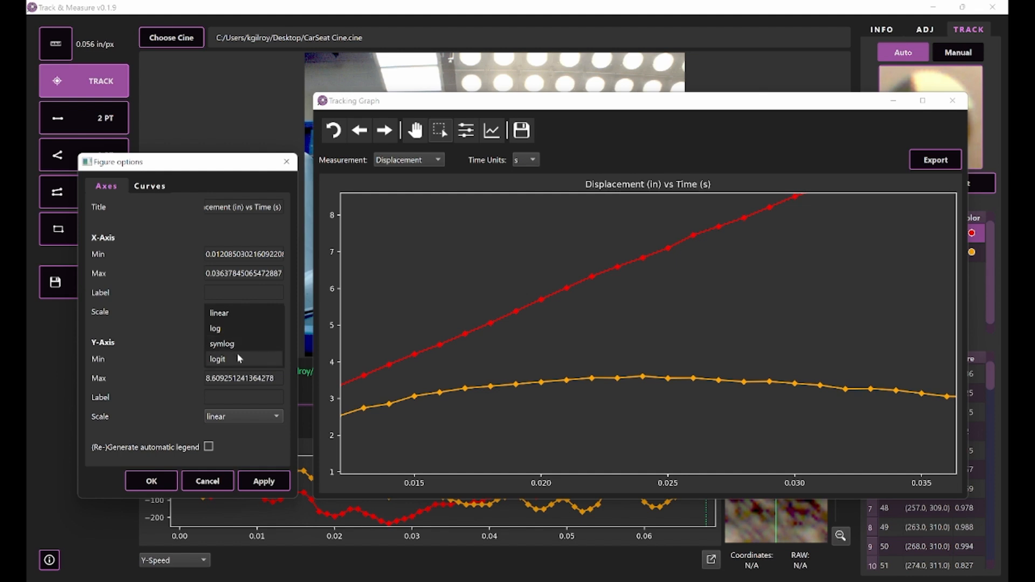
pyautogui.click(153, 307)
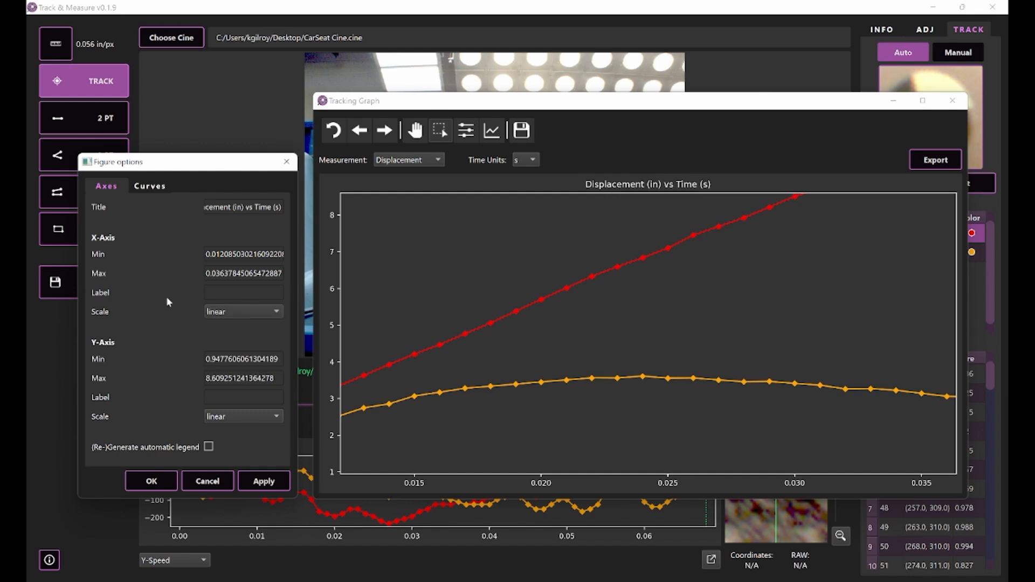
pyautogui.click(209, 447)
pyautogui.click(276, 480)
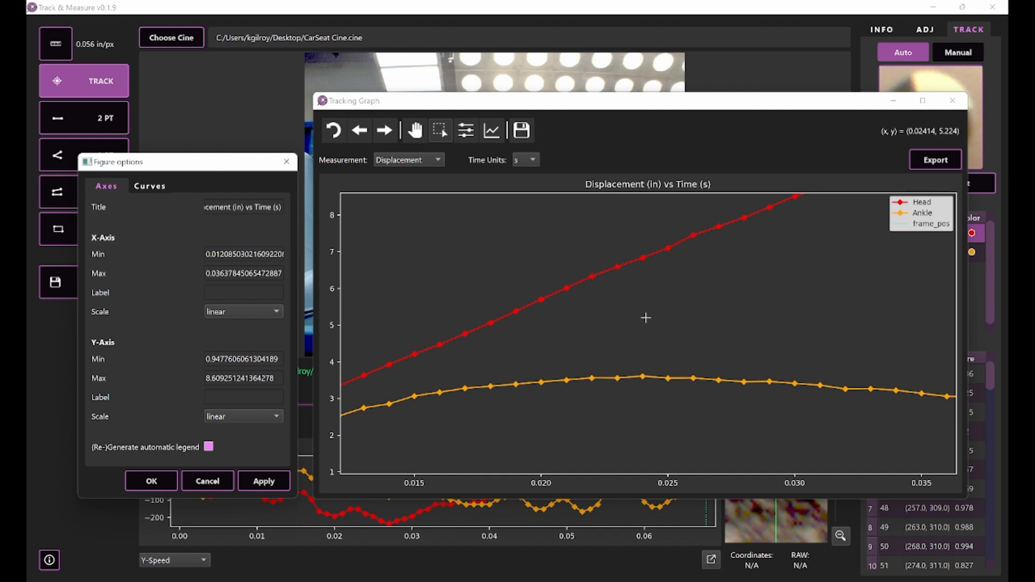
# Step: Examine the Head curve's label, line style and width settings, and close the figure options
pyautogui.click(149, 187)
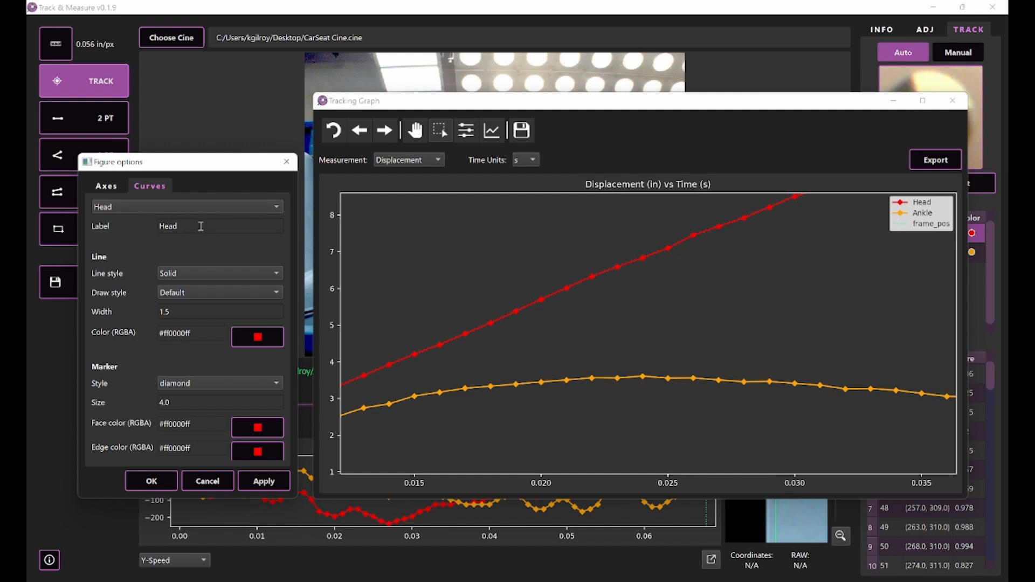
pyautogui.moveTo(200, 225); pyautogui.dragTo(135, 226)
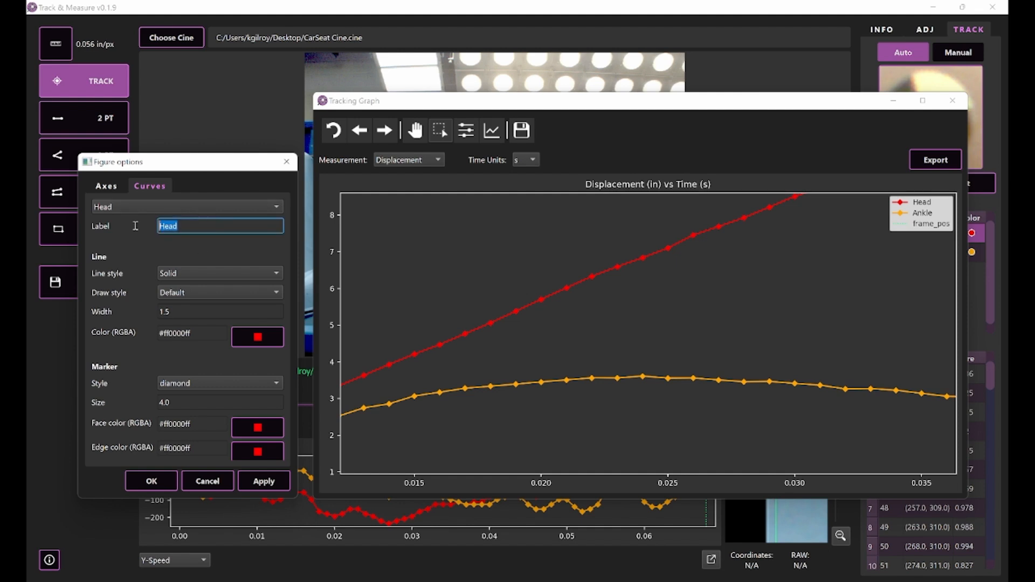
pyautogui.click(197, 276)
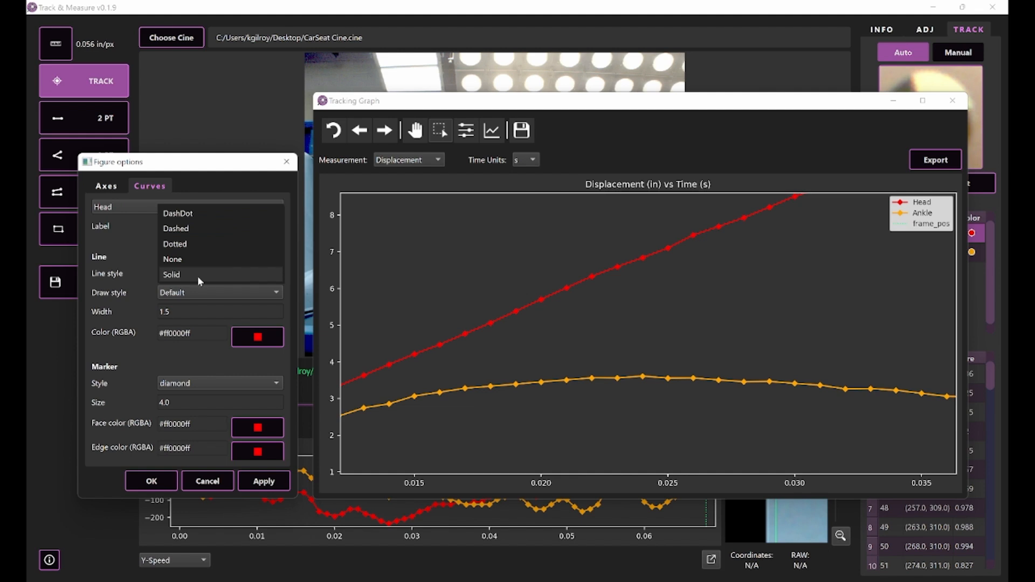
pyautogui.click(132, 232)
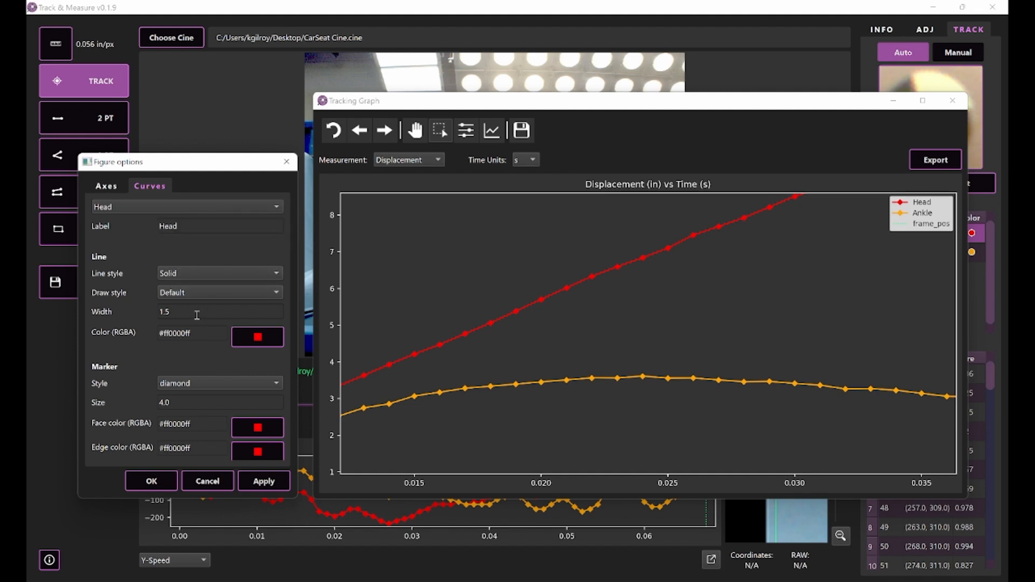
pyautogui.moveTo(197, 311); pyautogui.dragTo(141, 305)
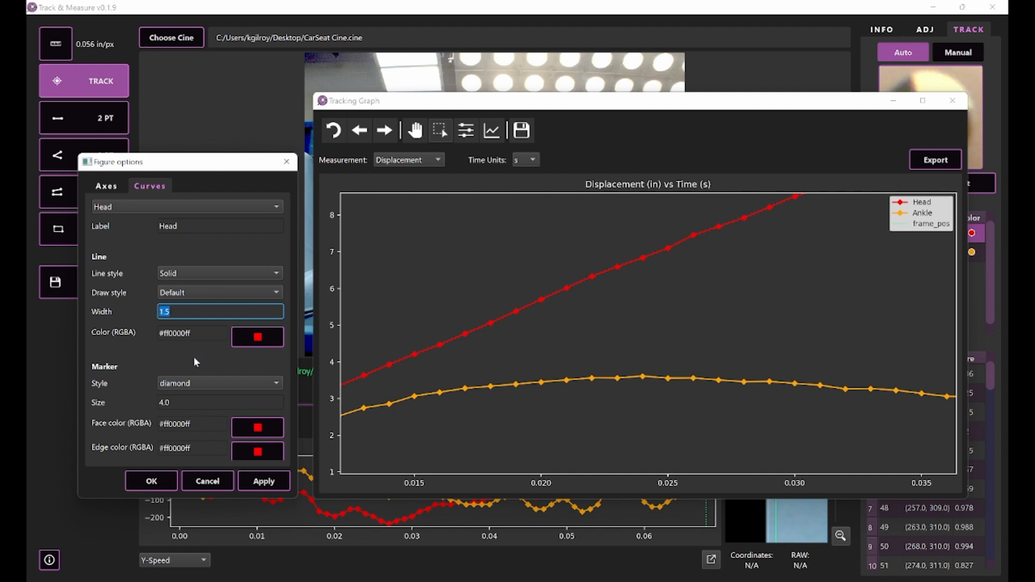
pyautogui.click(155, 485)
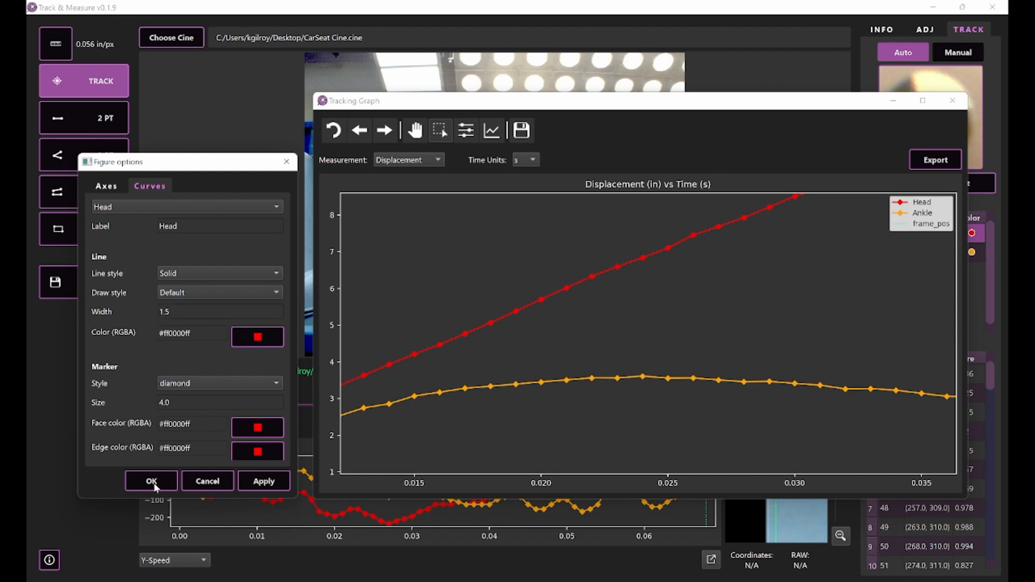
# Step: Close the separate tracking graph and plot X-Displacement in the main window's graph
pyautogui.moveTo(575, 107); pyautogui.dragTo(456, 91)
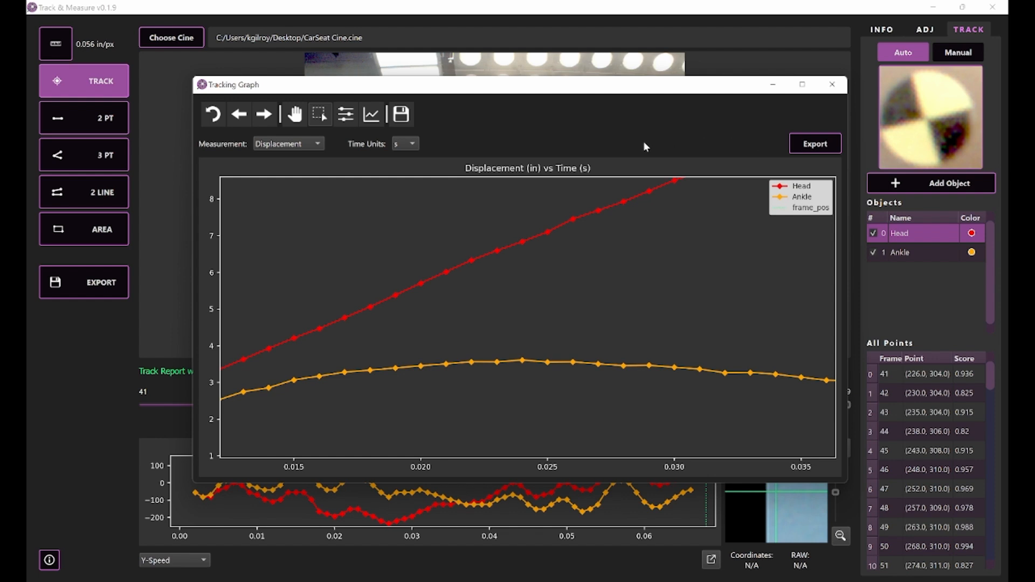
pyautogui.click(831, 84)
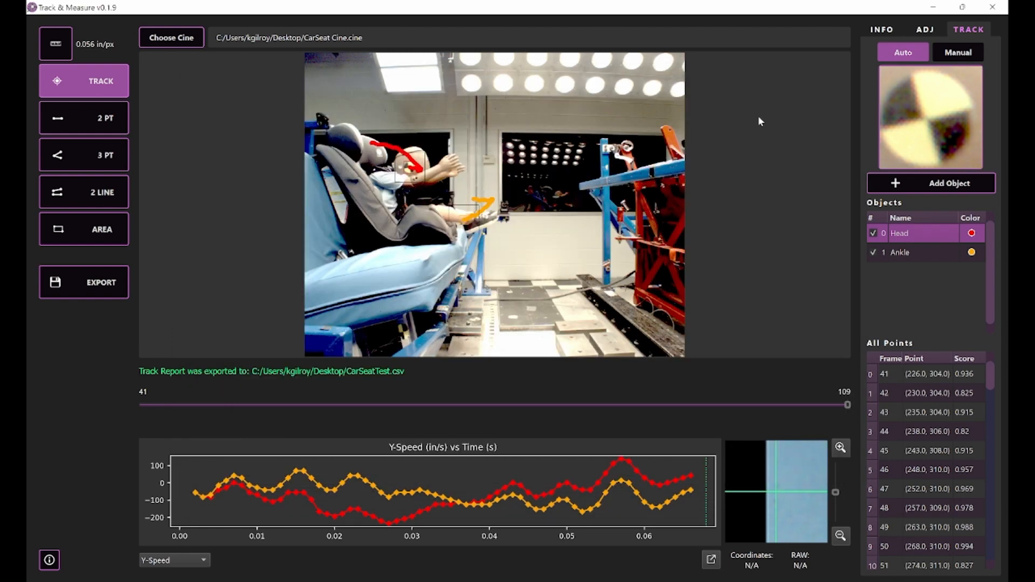
pyautogui.click(172, 562)
pyautogui.click(181, 467)
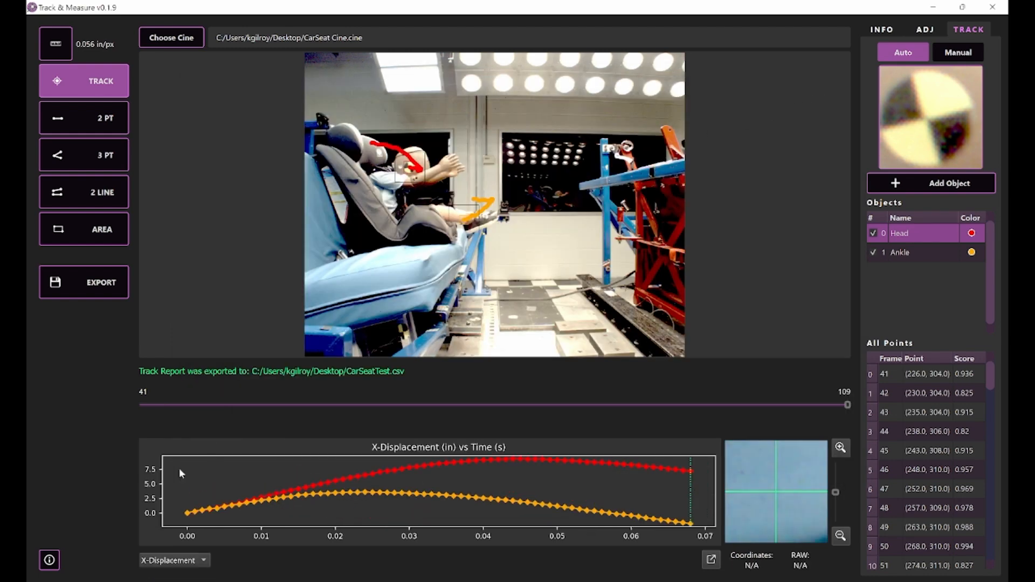